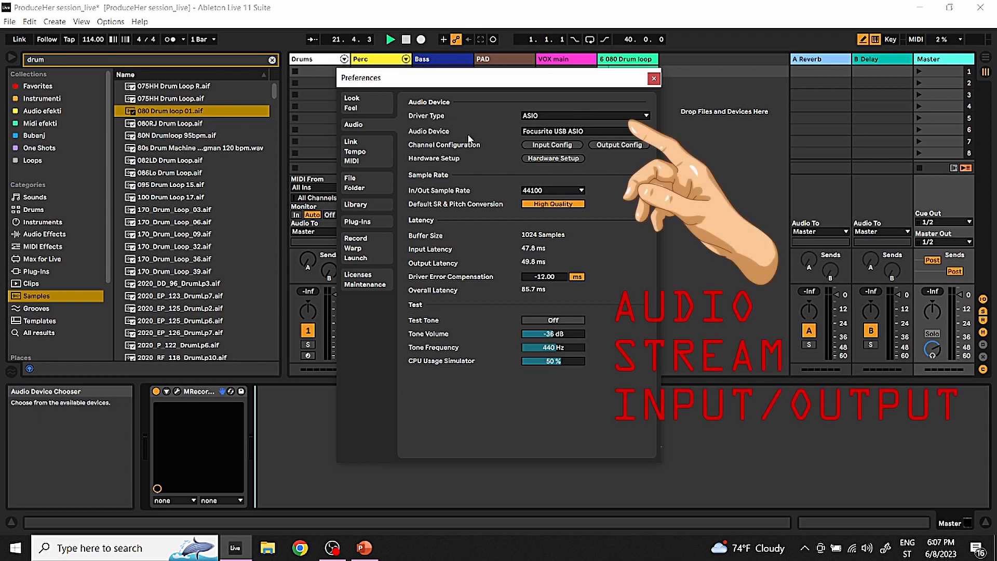
# Review the available ASIO audio devices in the audio preferences, keep Focusrite USB ASIO, and close the preferences
pyautogui.click(560, 133)
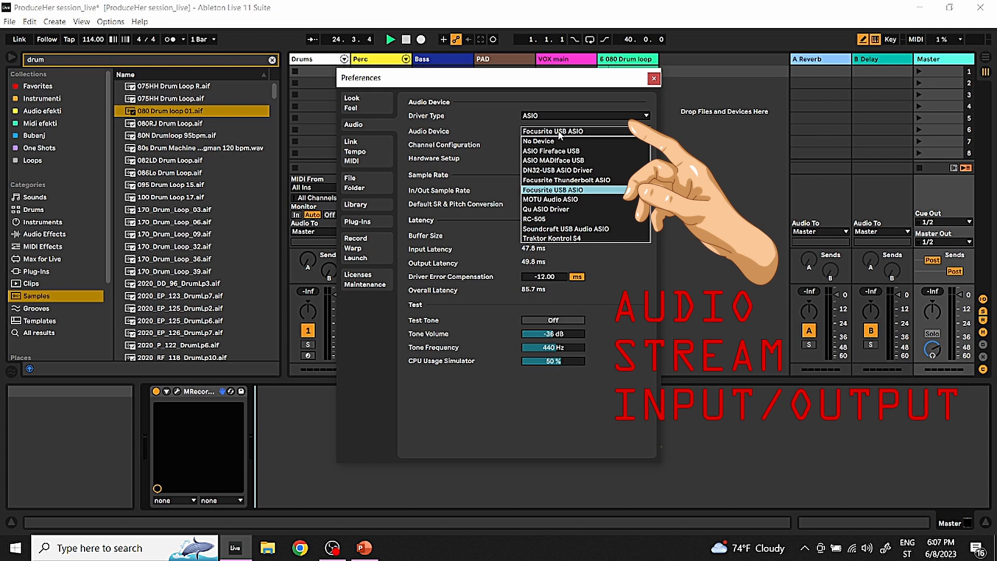
pyautogui.click(559, 133)
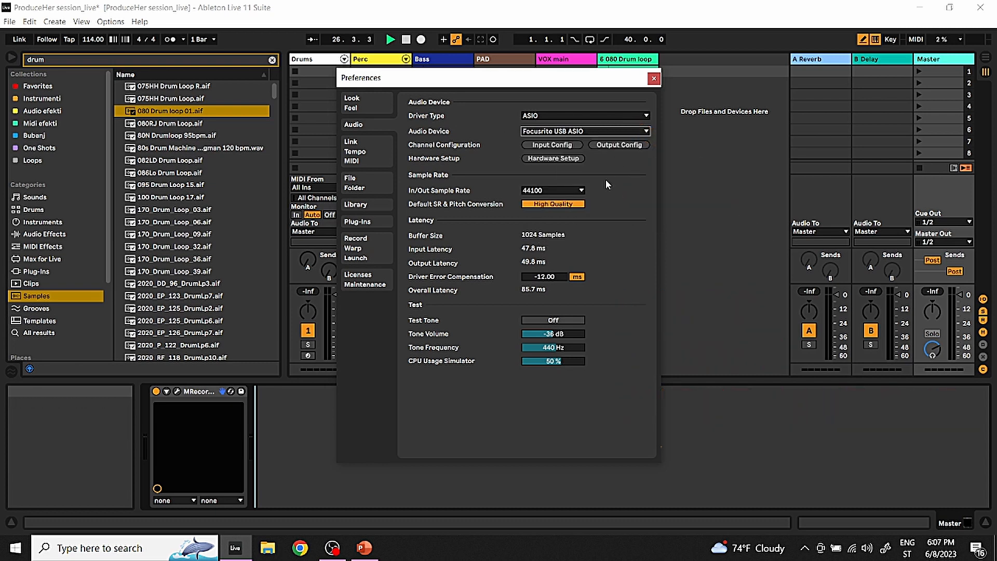
pyautogui.click(653, 79)
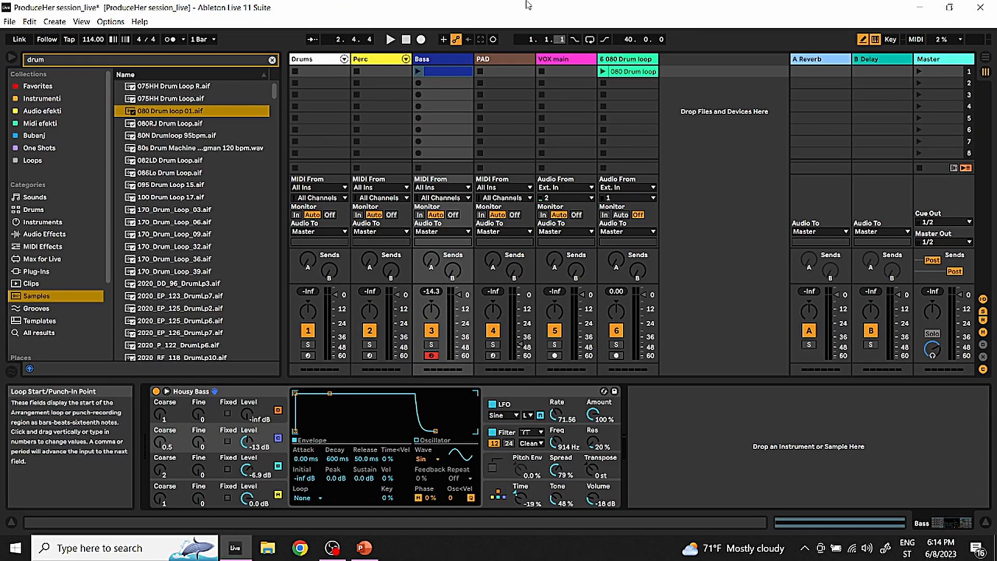
# Compare the contents of the Bass MIDI clip and the 080 Drum loop audio clip, shrinking the clip view to reveal the mixer
pyautogui.doubleClick(452, 73)
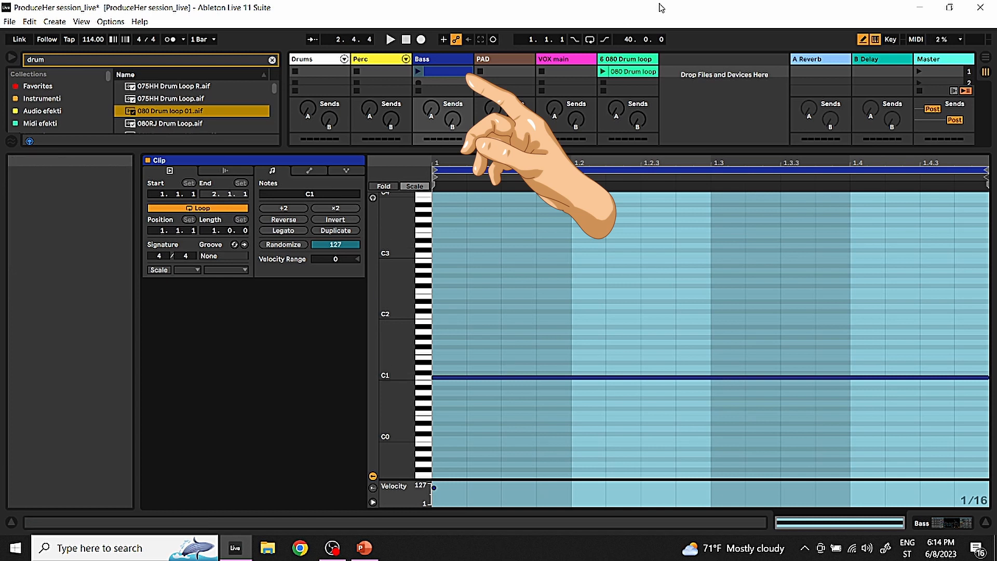
pyautogui.click(629, 56)
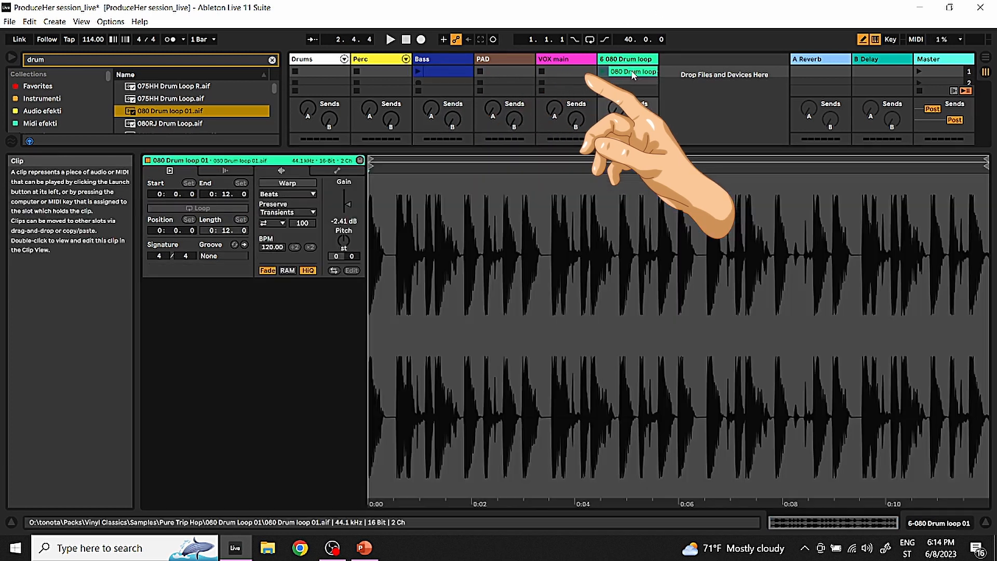
pyautogui.click(631, 71)
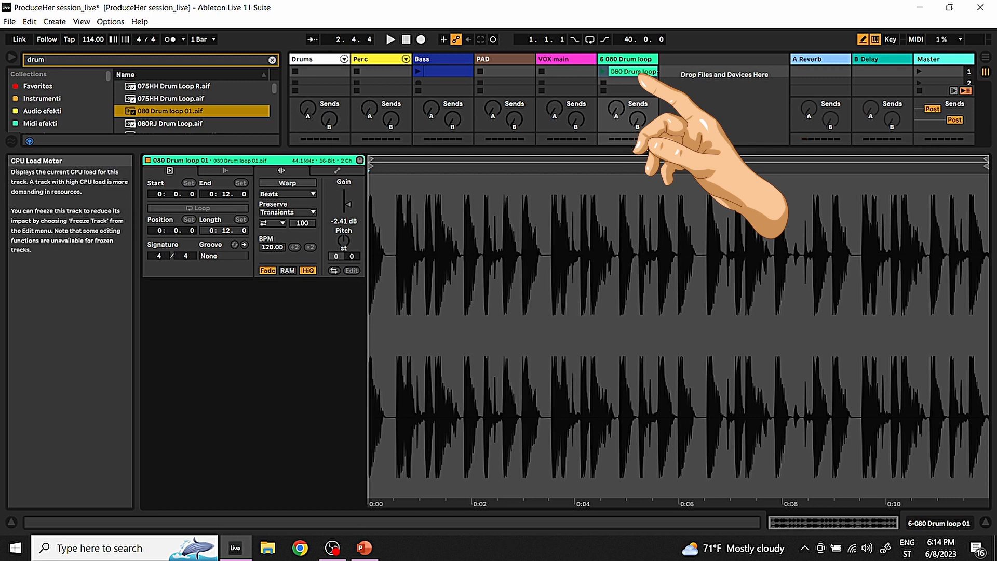
pyautogui.moveTo(649, 152); pyautogui.dragTo(649, 337)
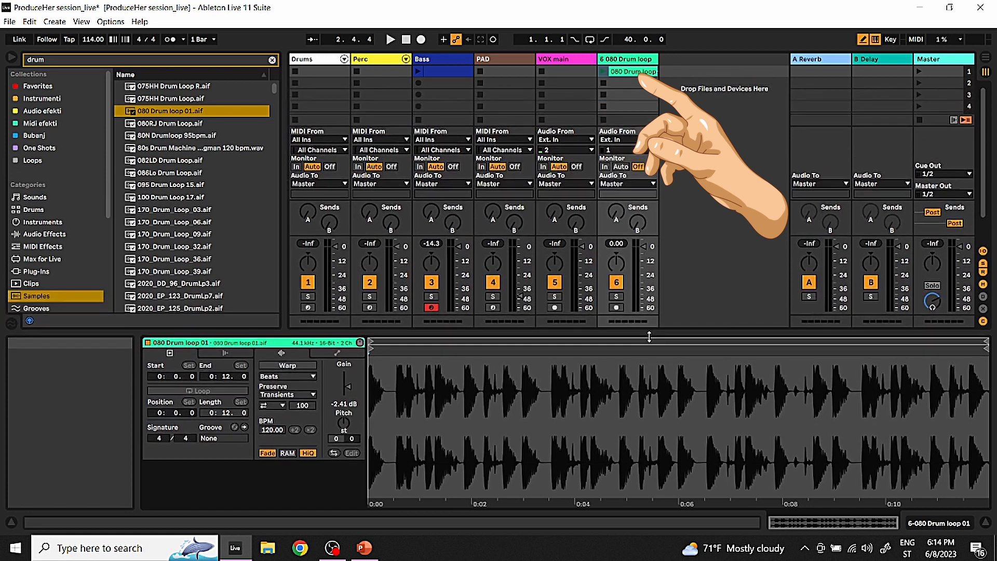
pyautogui.click(444, 224)
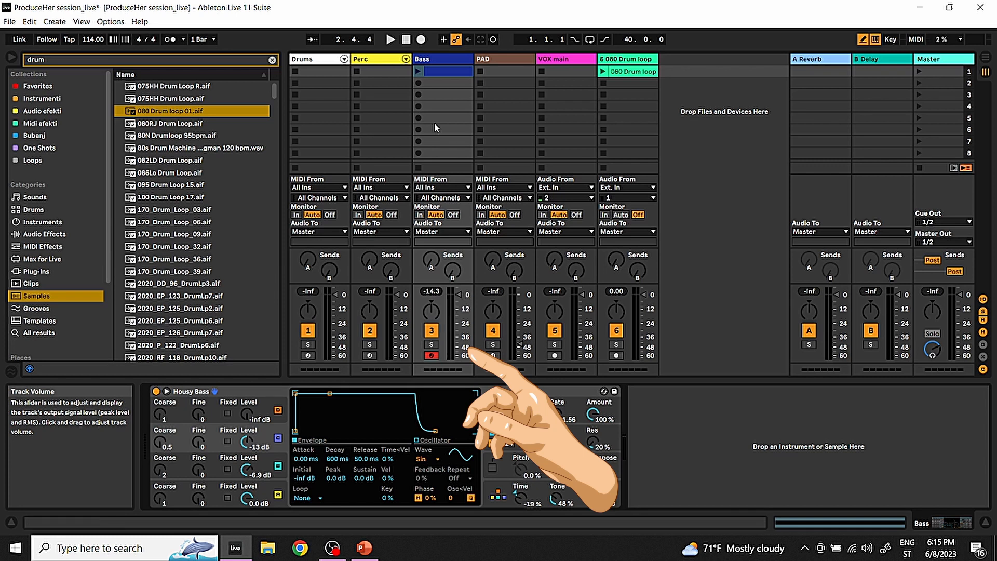
# Launch the Bass clip and try the Bass track's volume fader and pan control, stopping playback in between
pyautogui.moveTo(458, 298)
pyautogui.mouseDown()
pyautogui.moveTo(459, 319)
pyautogui.moveTo(458, 305)
pyautogui.mouseUp()
pyautogui.doubleClick(457, 305)
pyautogui.click(419, 70)
pyautogui.moveTo(459, 296)
pyautogui.mouseDown()
pyautogui.moveTo(458, 320)
pyautogui.moveTo(459, 300)
pyautogui.mouseUp()
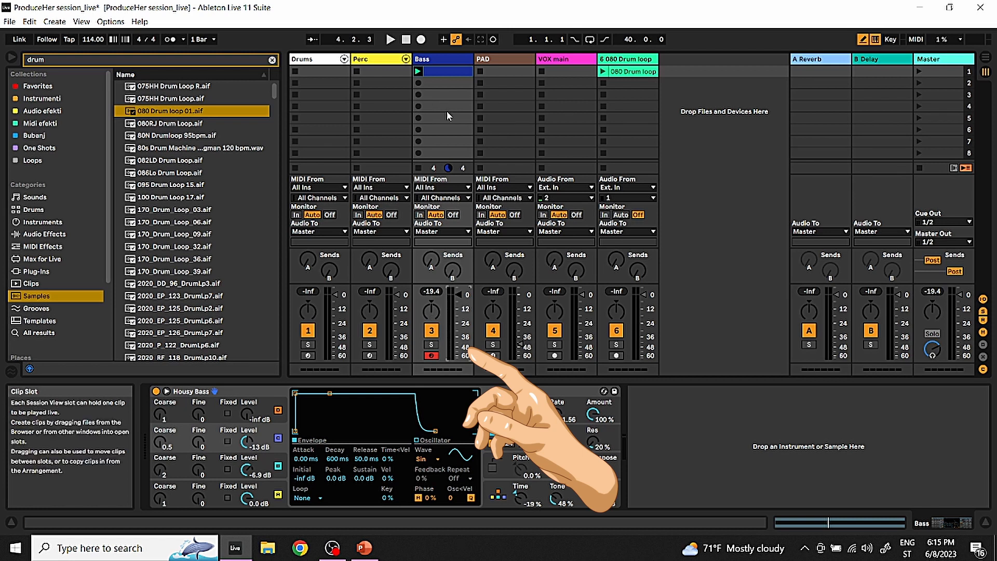
pyautogui.press('space')
pyautogui.moveTo(429, 308)
pyautogui.mouseDown()
pyautogui.moveTo(430, 336)
pyautogui.moveTo(430, 289)
pyautogui.moveTo(430, 309)
pyautogui.mouseUp()
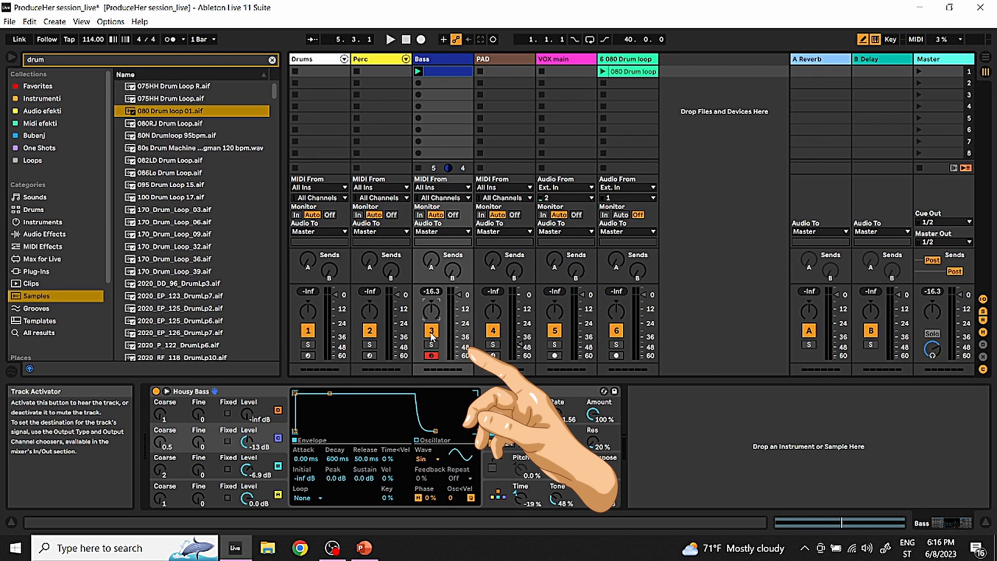
# Play the Bass clip while muting and unmuting the Bass track, and stop playback
pyautogui.press('space')
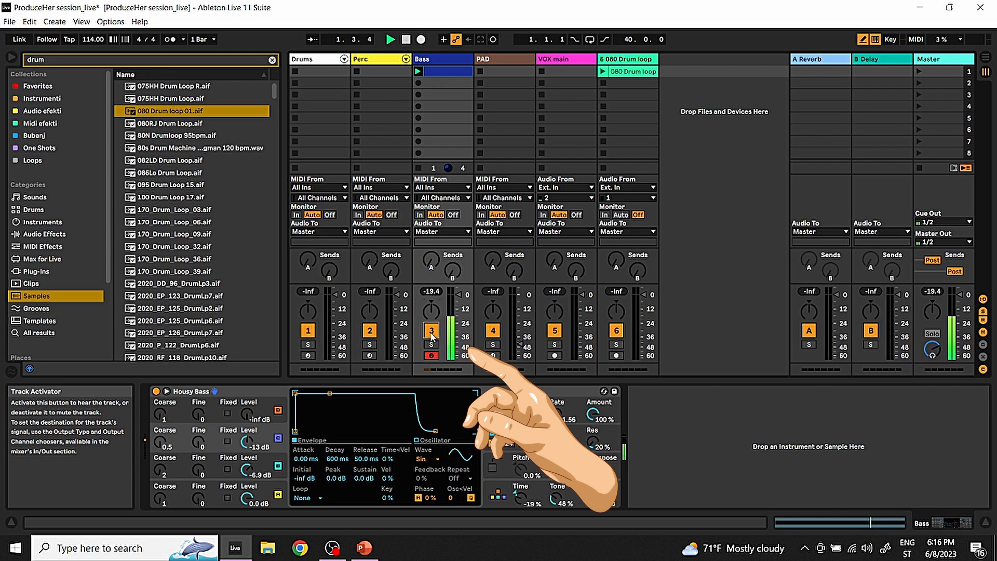
pyautogui.click(431, 331)
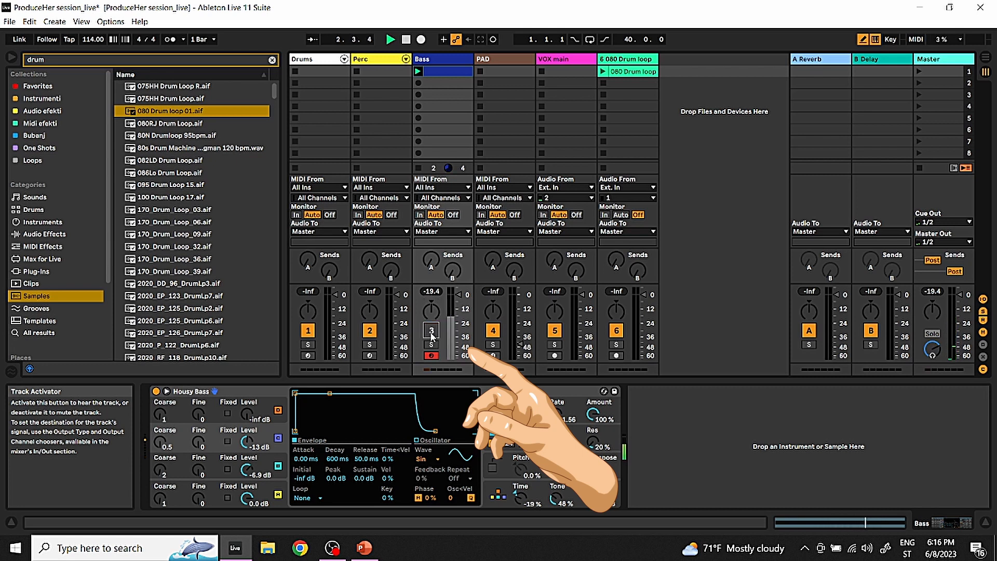
pyautogui.click(431, 330)
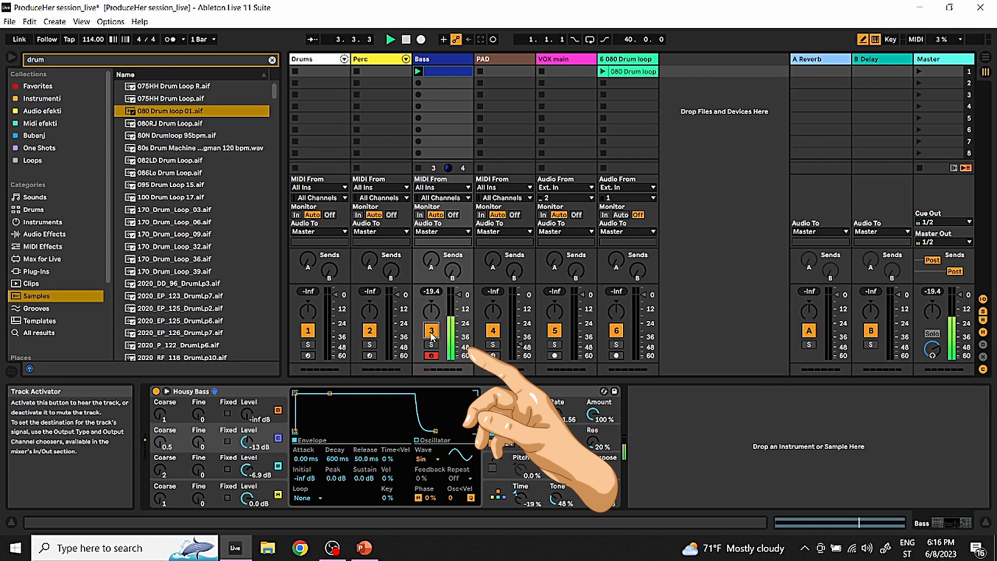
pyautogui.press('space')
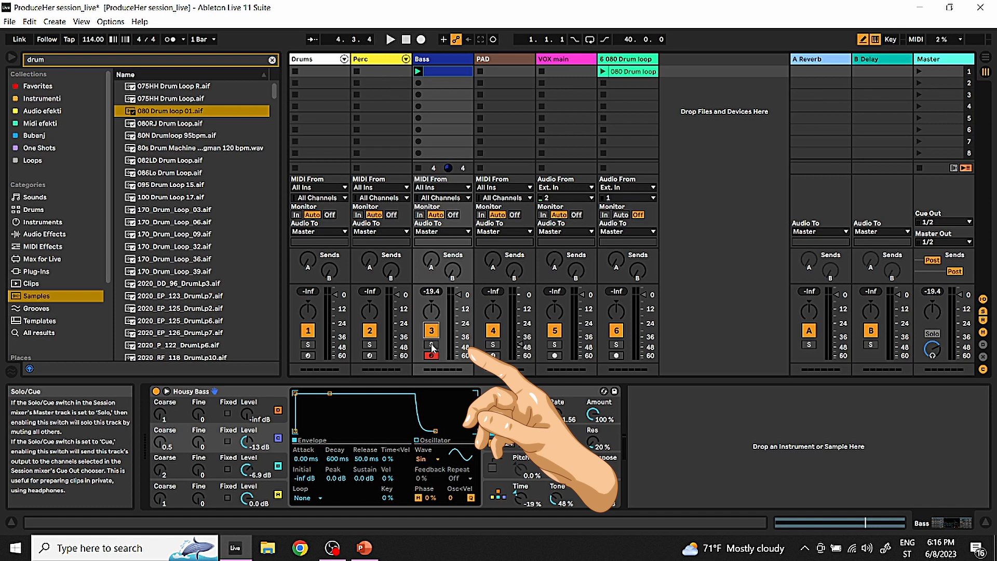
# Launch the 080 Drum loop clip alongside the bass and switch solo on and off for the Bass track
pyautogui.click(602, 72)
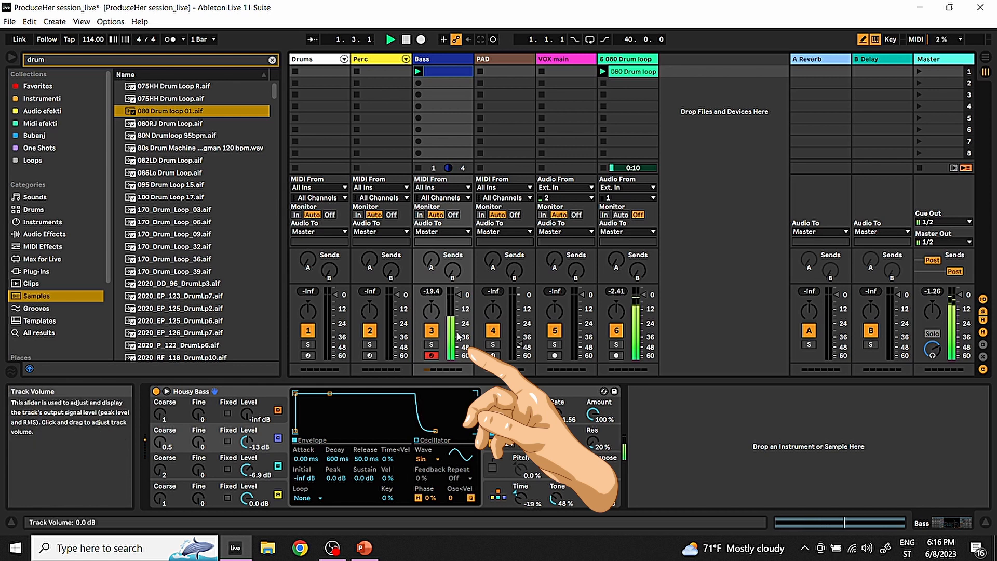
pyautogui.click(431, 345)
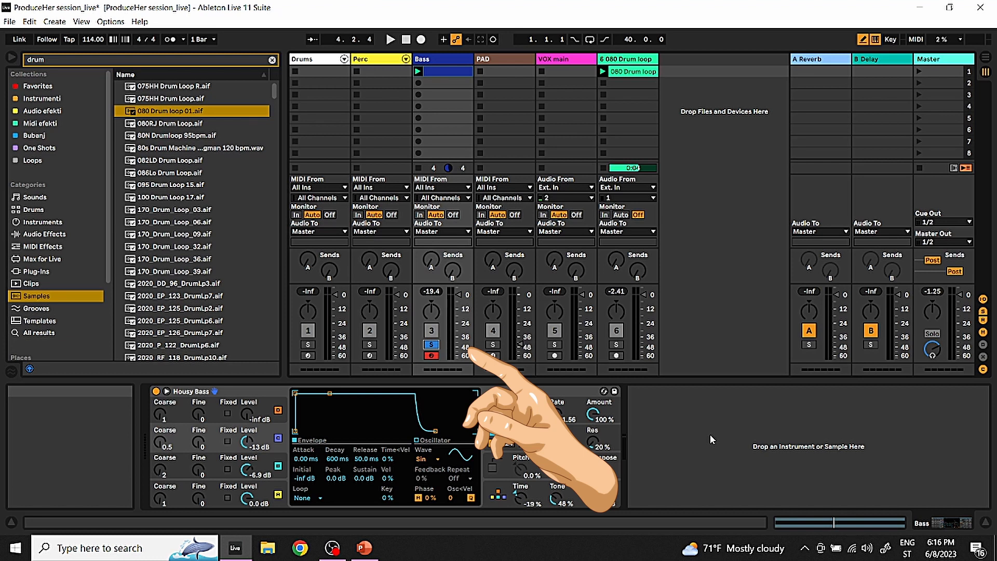
pyautogui.click(431, 344)
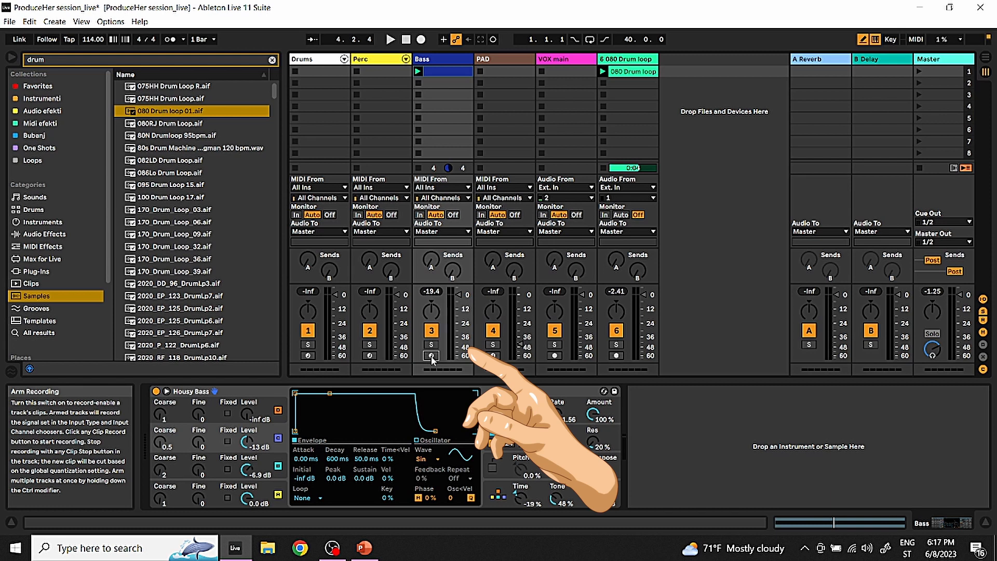
# Re-arm the Bass track and switch record arming to the VOX main track
pyautogui.click(431, 355)
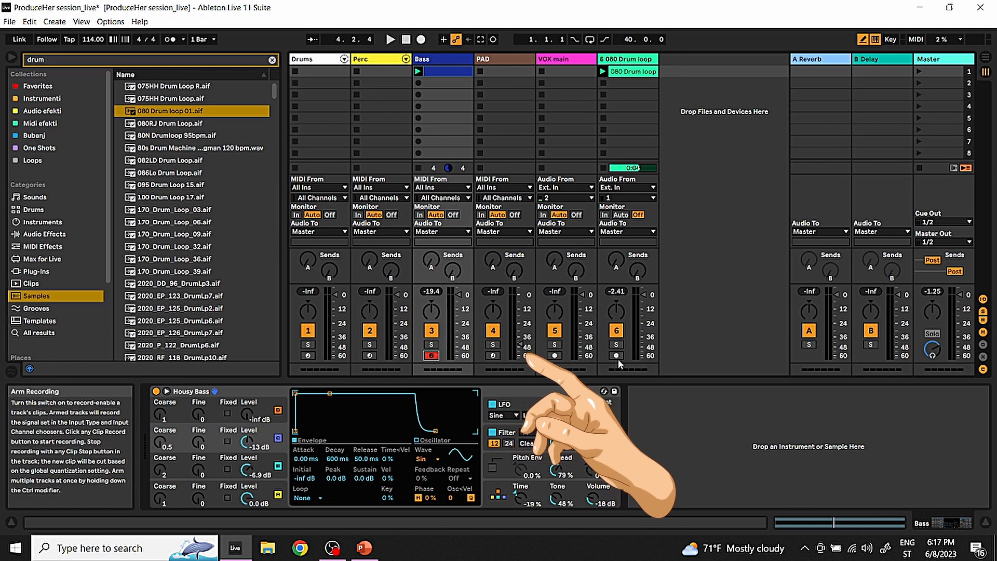
pyautogui.click(555, 356)
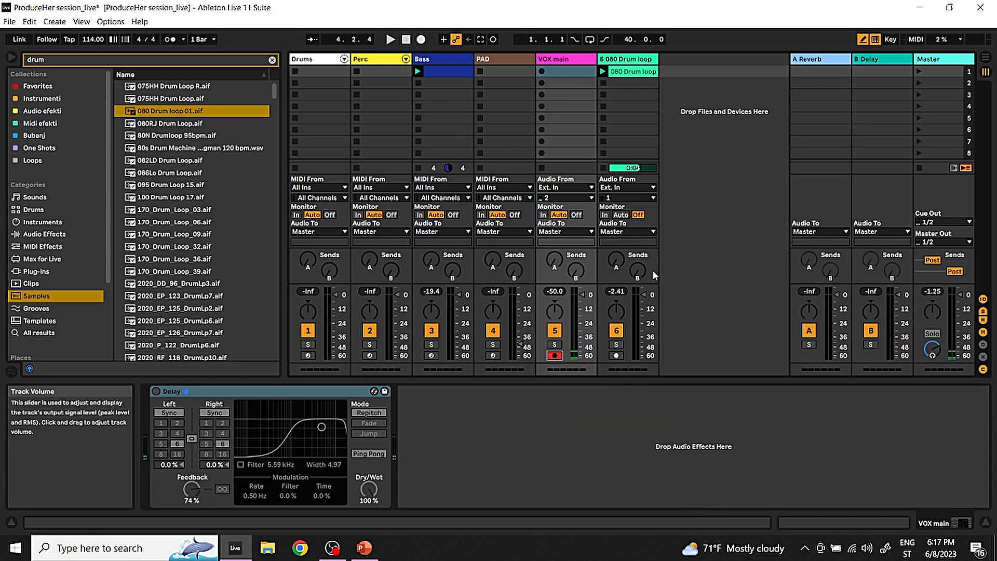
# Insert a new audio track after the 080 Drum loop track
pyautogui.rightClick(709, 141)
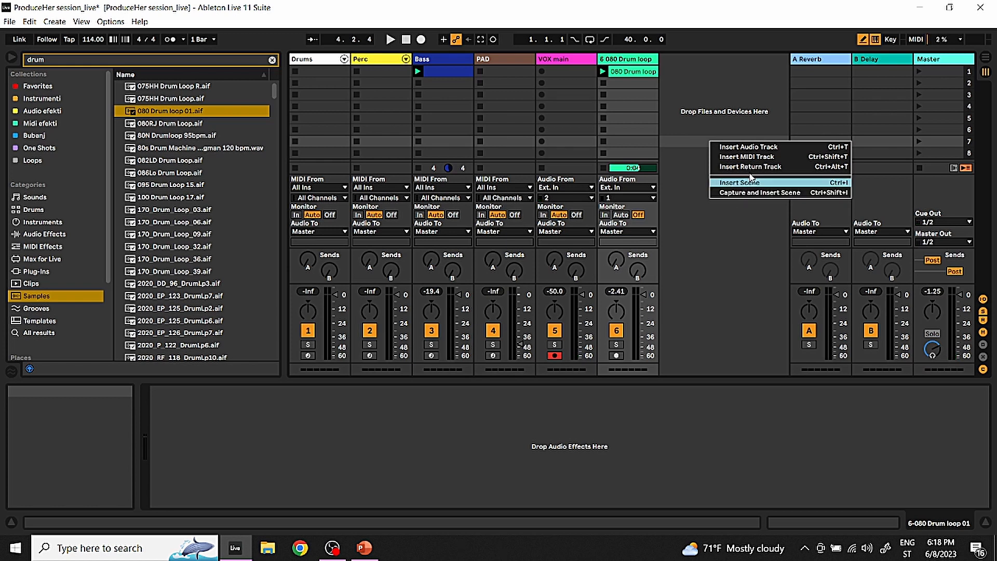
pyautogui.click(759, 147)
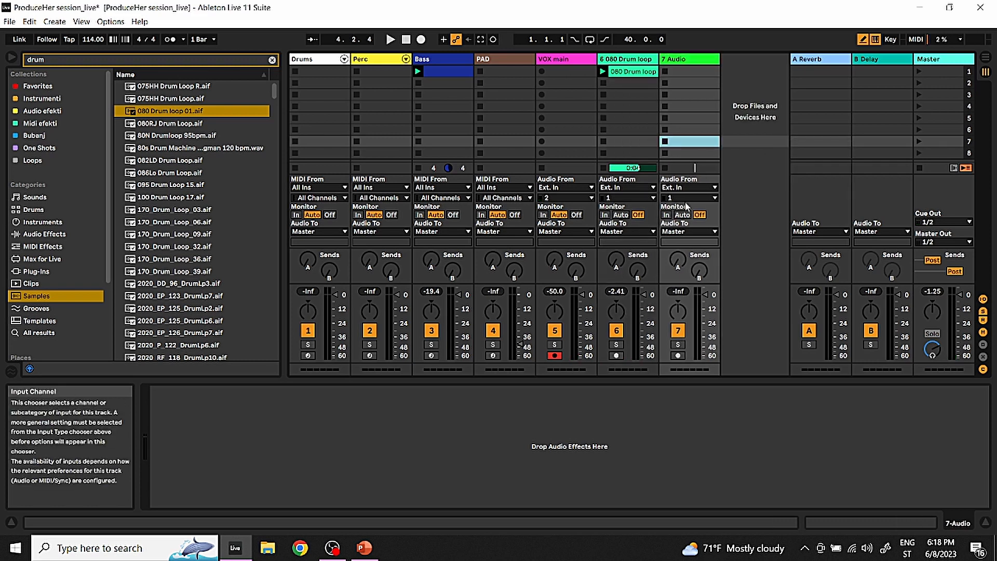
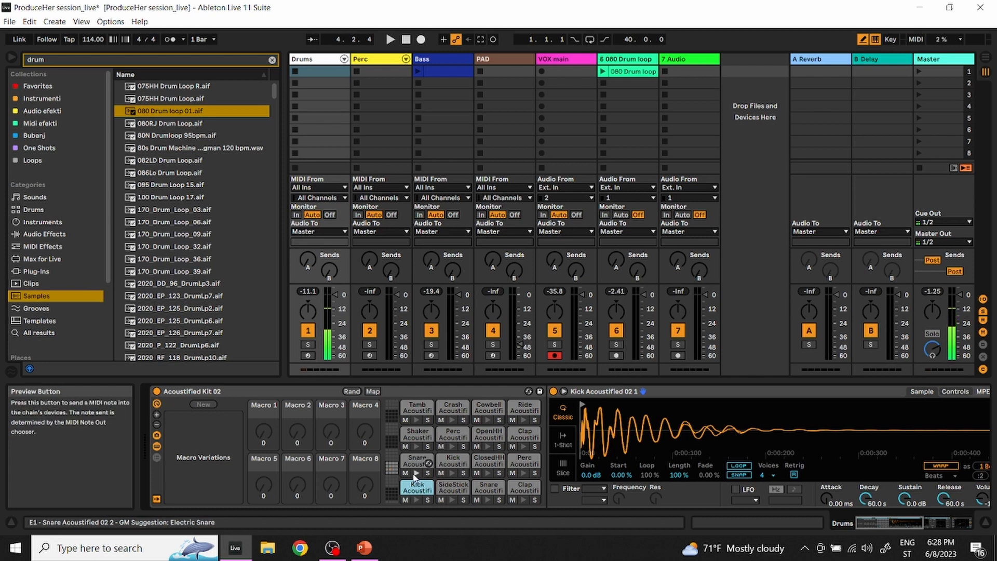
# Arm the Bass track for recording and open its MIDI clip in an enlarged note editor
pyautogui.click(443, 58)
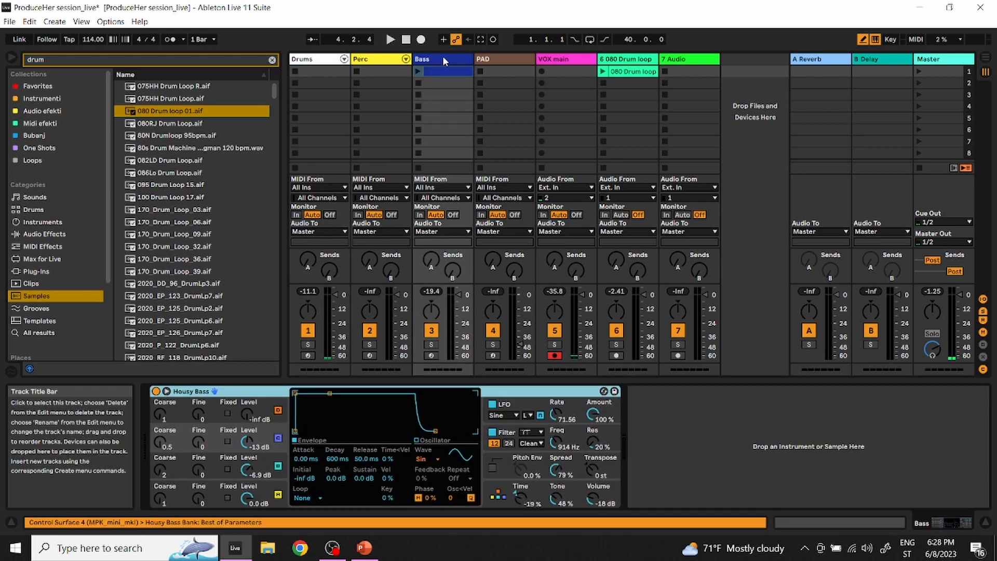
pyautogui.click(431, 356)
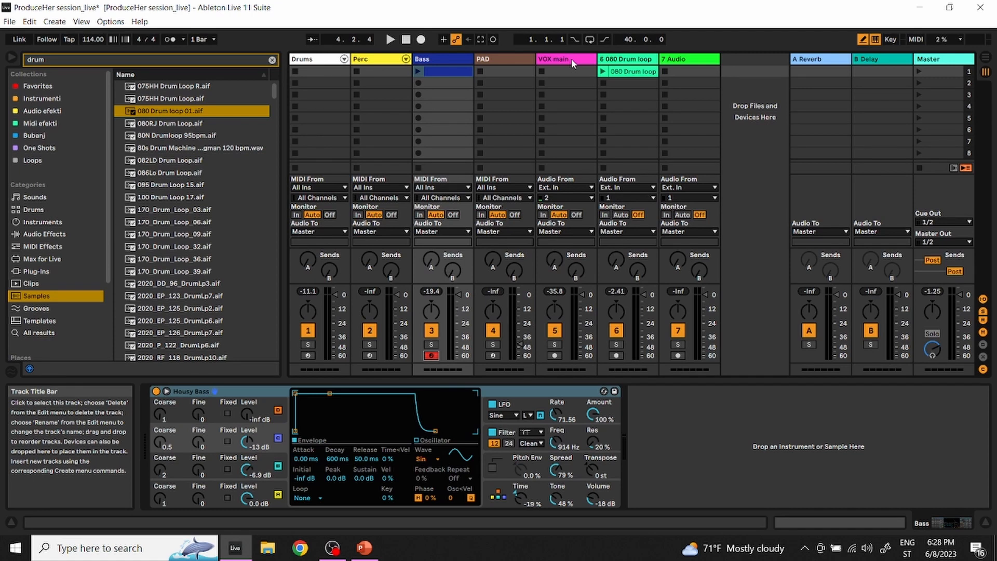
pyautogui.click(440, 72)
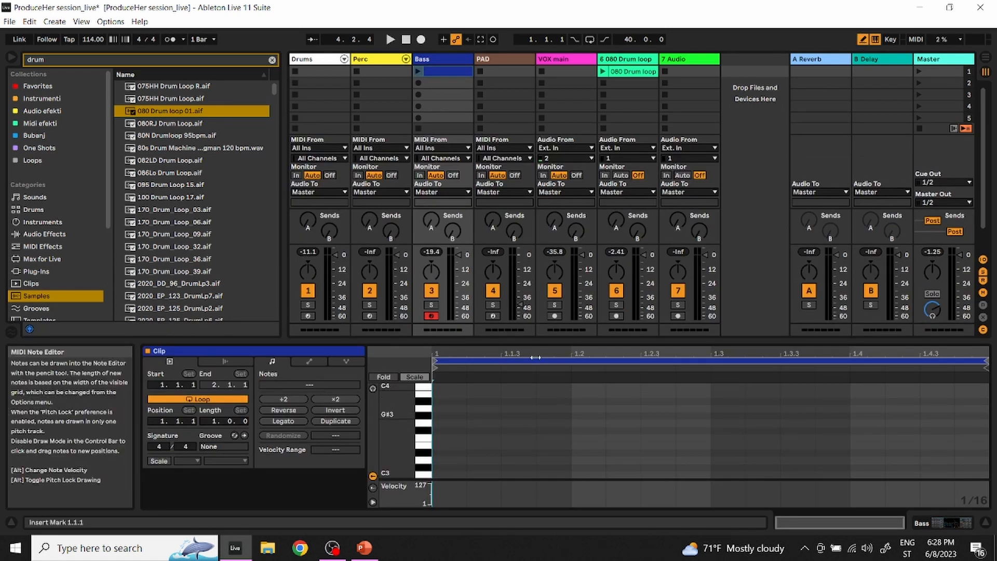
pyautogui.moveTo(553, 343); pyautogui.dragTo(552, 123)
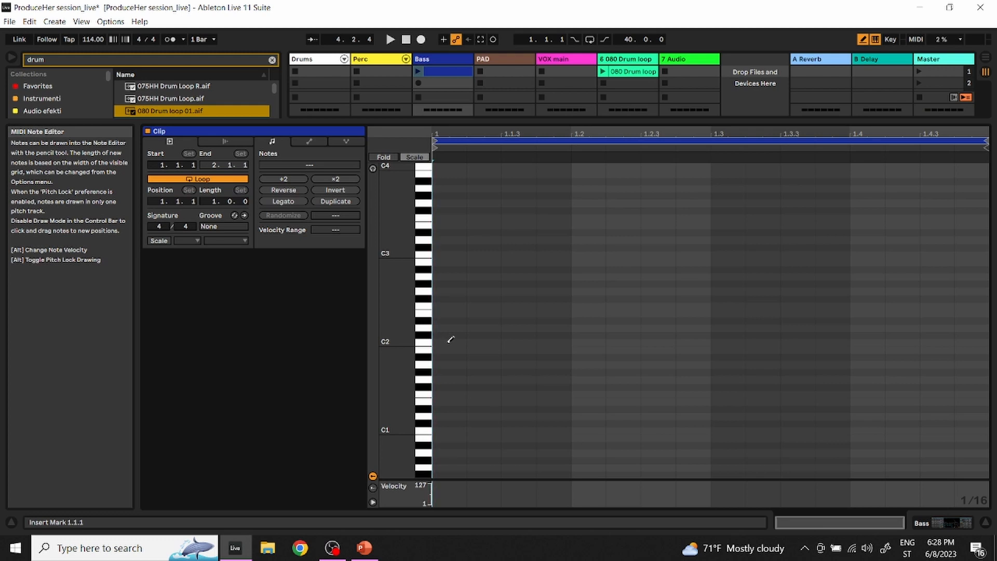
# Draw a one-beat C1 note at 1.1.1, D1 notes at 1.2.3 and 1.3.1 (the latter an eighth long), and E1 notes at 1.4.2 and 1.4.4
pyautogui.click(447, 430)
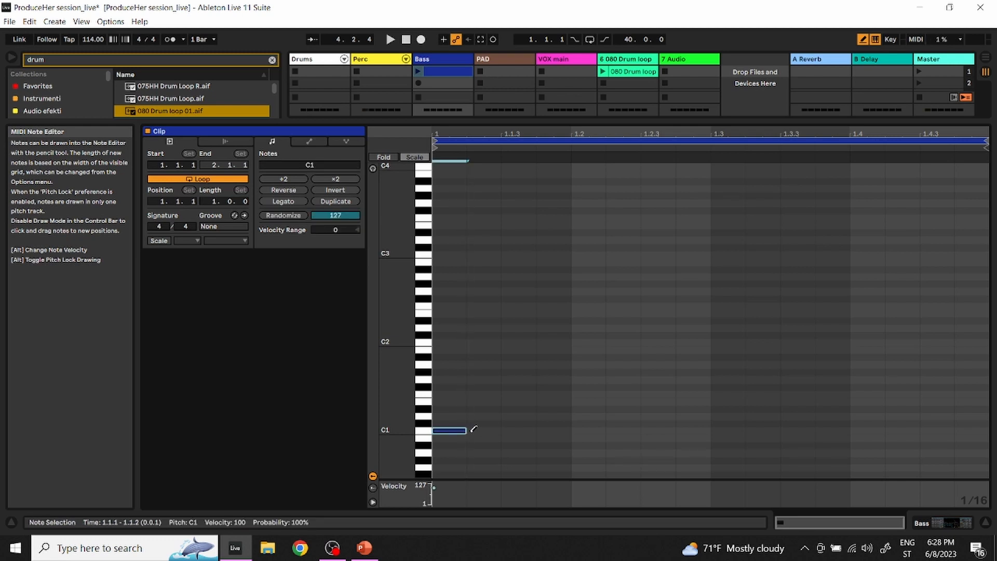
pyautogui.moveTo(465, 430); pyautogui.dragTo(571, 430)
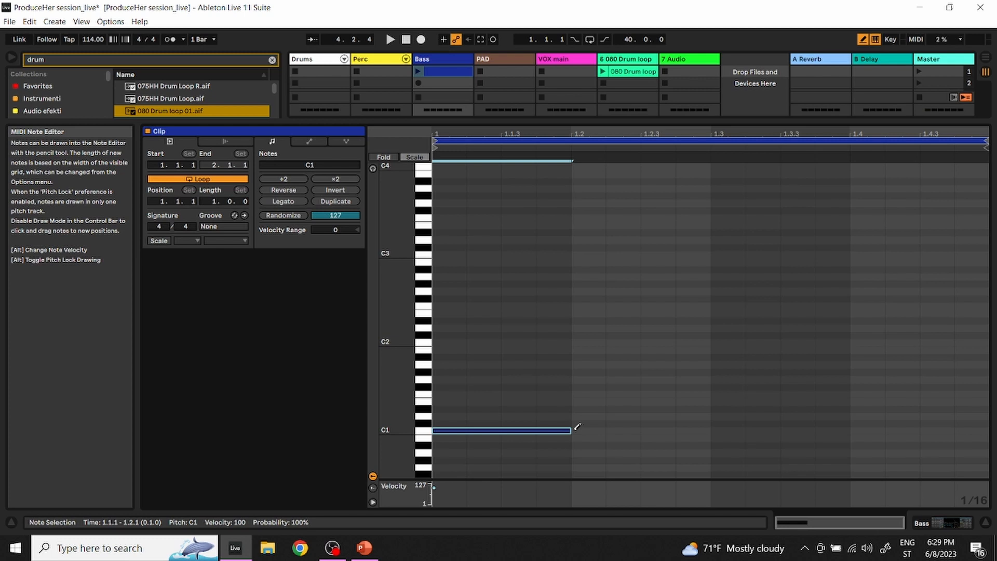
pyautogui.click(652, 415)
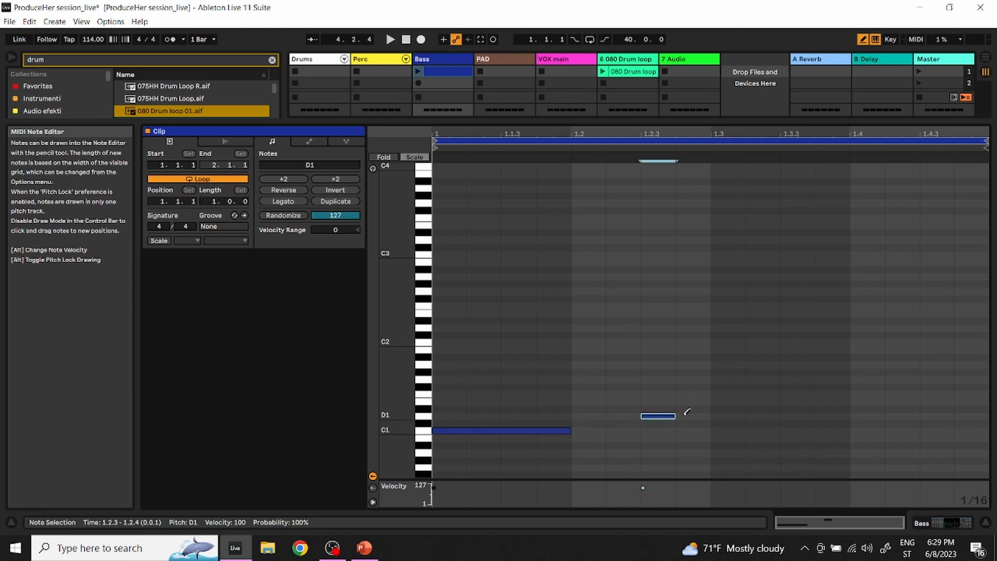
pyautogui.click(735, 416)
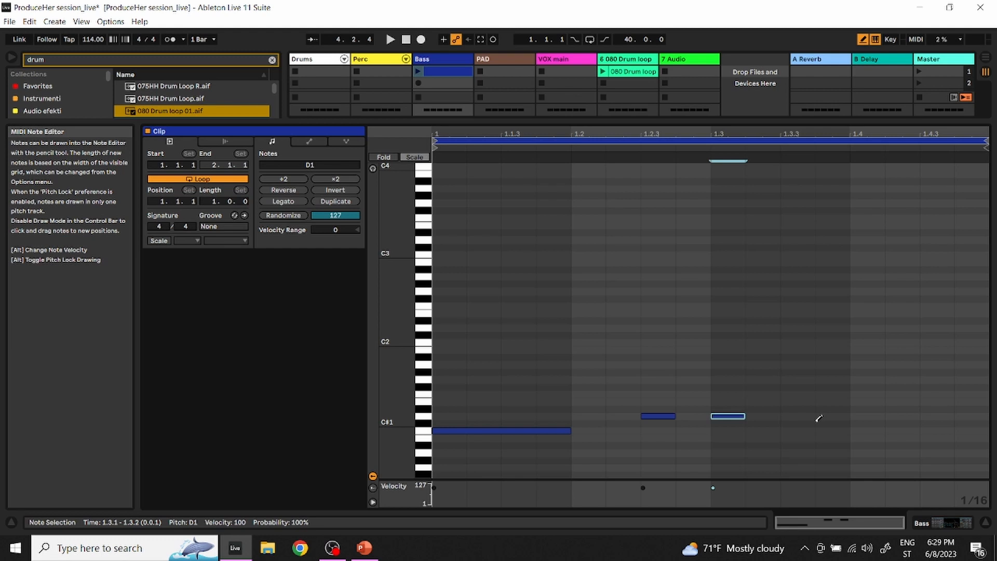
pyautogui.click(897, 401)
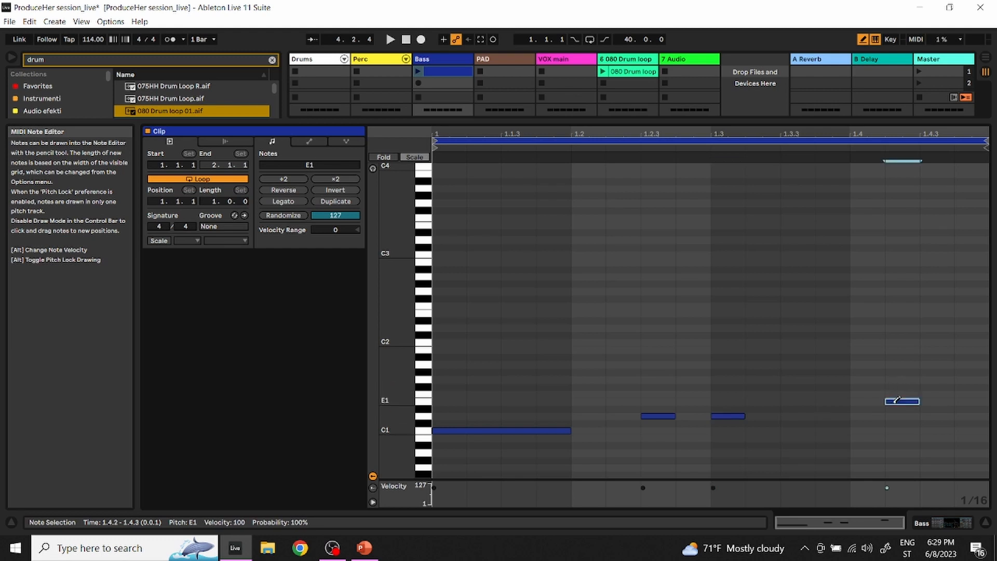
pyautogui.click(972, 401)
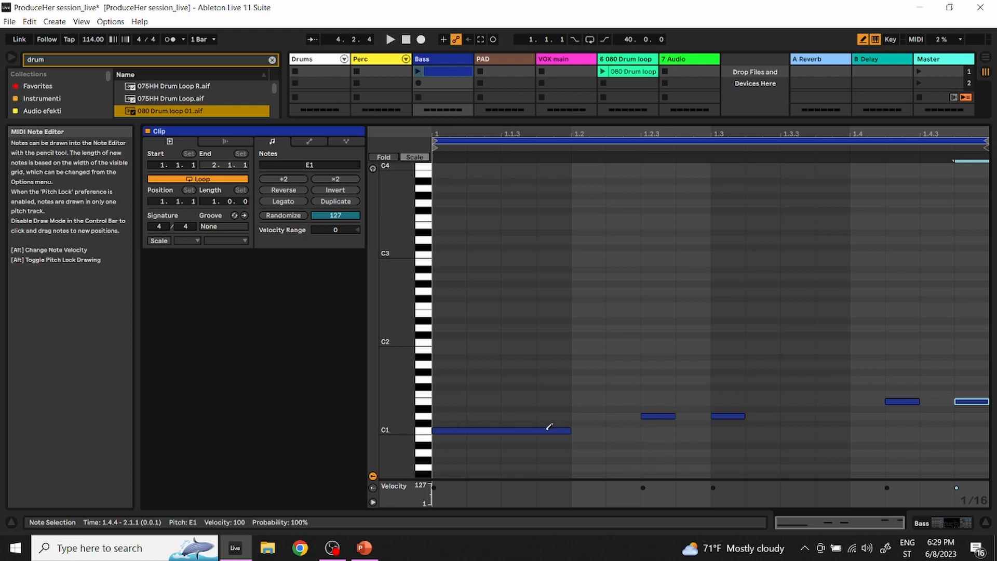
pyautogui.moveTo(743, 418); pyautogui.dragTo(779, 418)
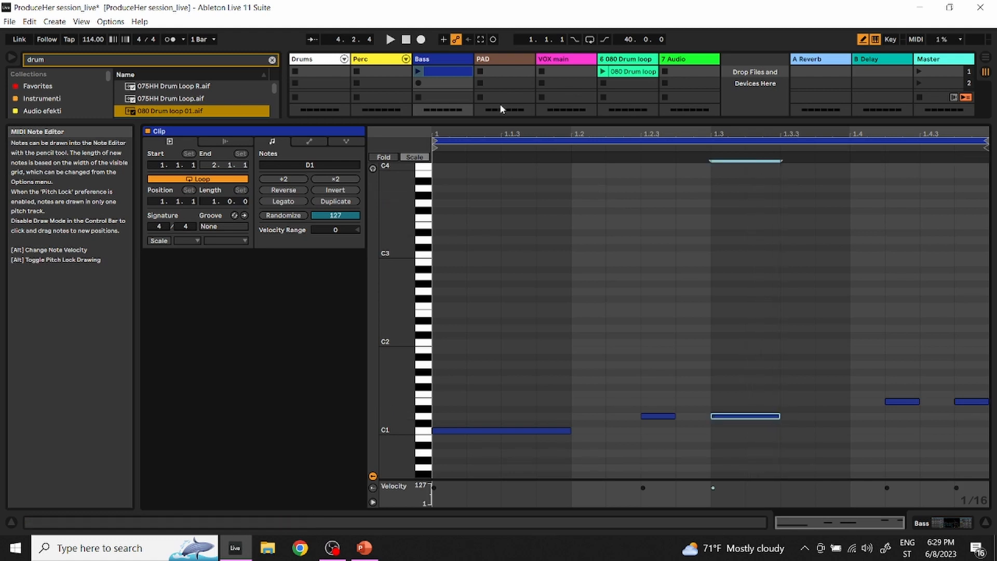
# Launch the Bass clip to hear the pattern and duplicate its notes into a second bar
pyautogui.click(417, 72)
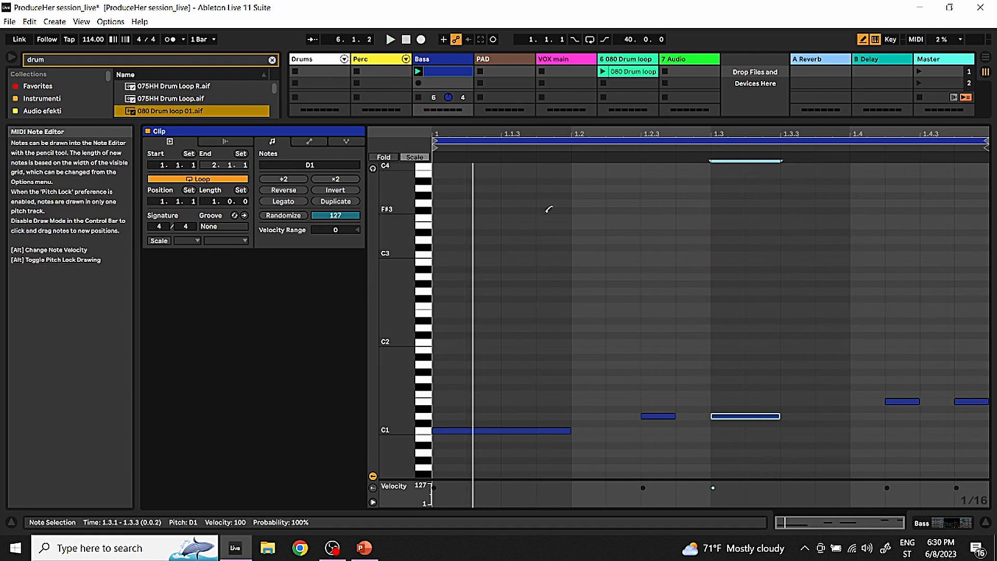
pyautogui.click(350, 205)
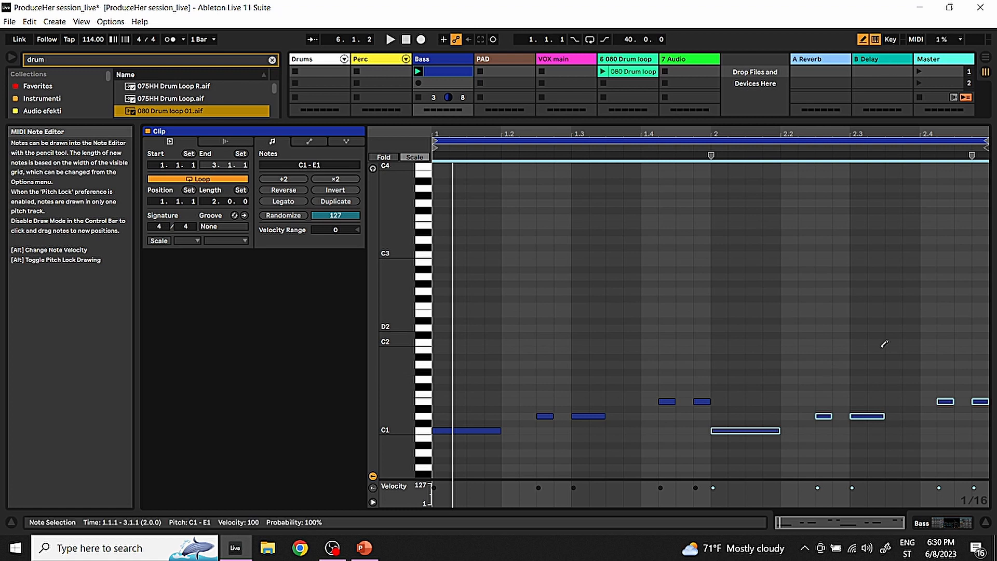
# With Draw Mode off, extend the second bar's first D1 note to the clip's end and delete that bar's two E1 notes
pyautogui.click(862, 40)
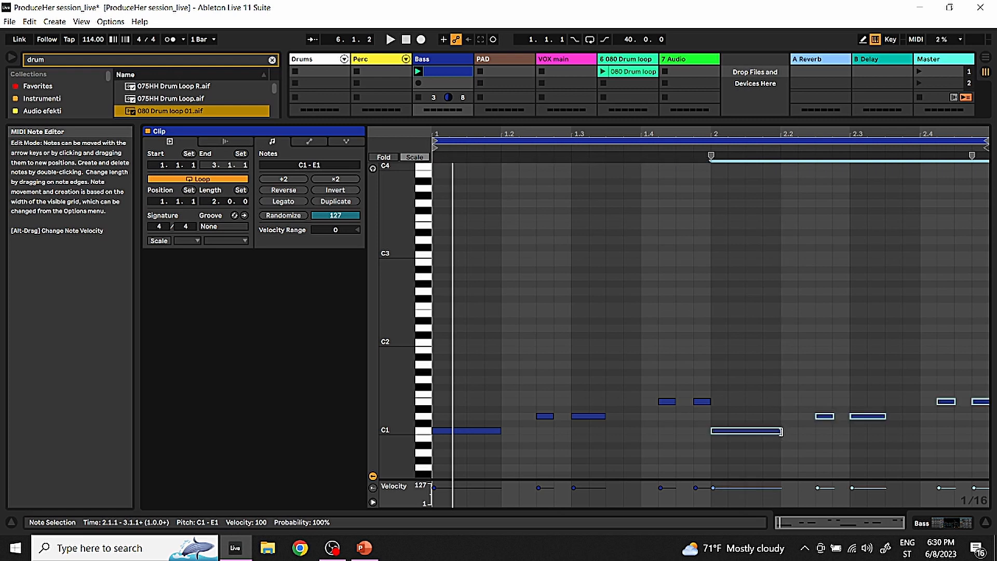
pyautogui.click(820, 442)
pyautogui.click(776, 430)
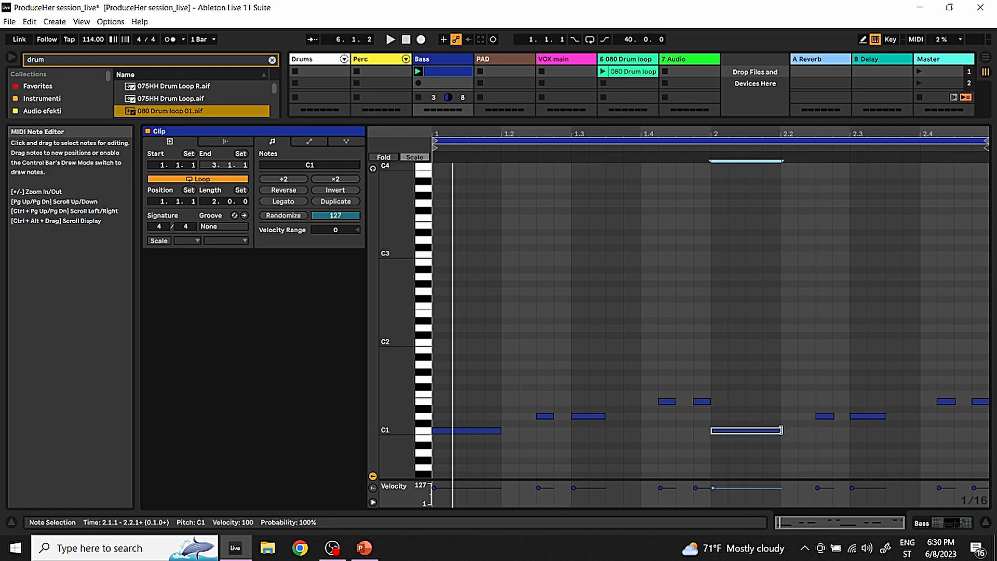
pyautogui.moveTo(833, 415); pyautogui.dragTo(987, 422)
pyautogui.moveTo(932, 394); pyautogui.dragTo(982, 407)
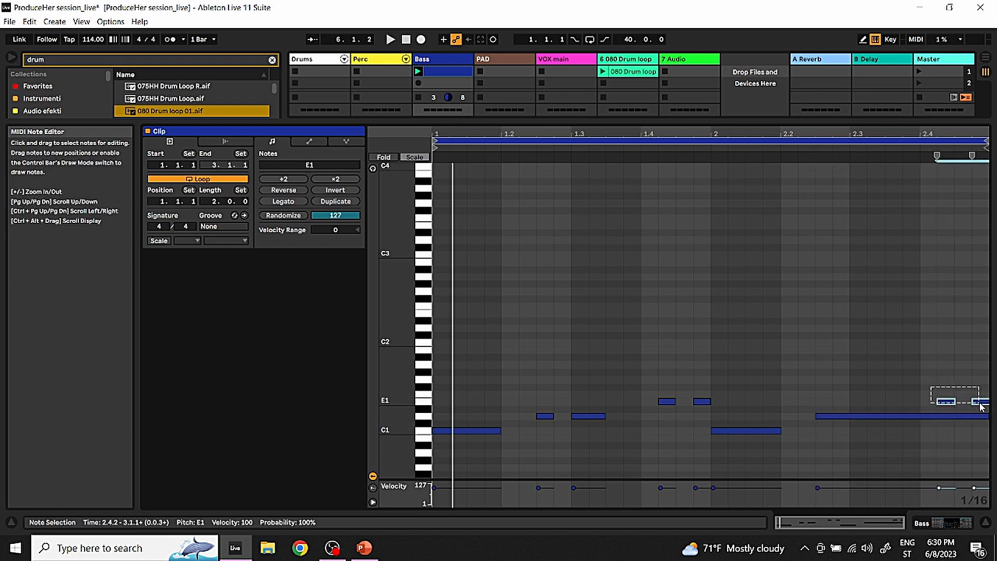
pyautogui.press('Delete')
# Play back the edited Bass clip, stop playback and reduce the height of the note editor
pyautogui.press('space')
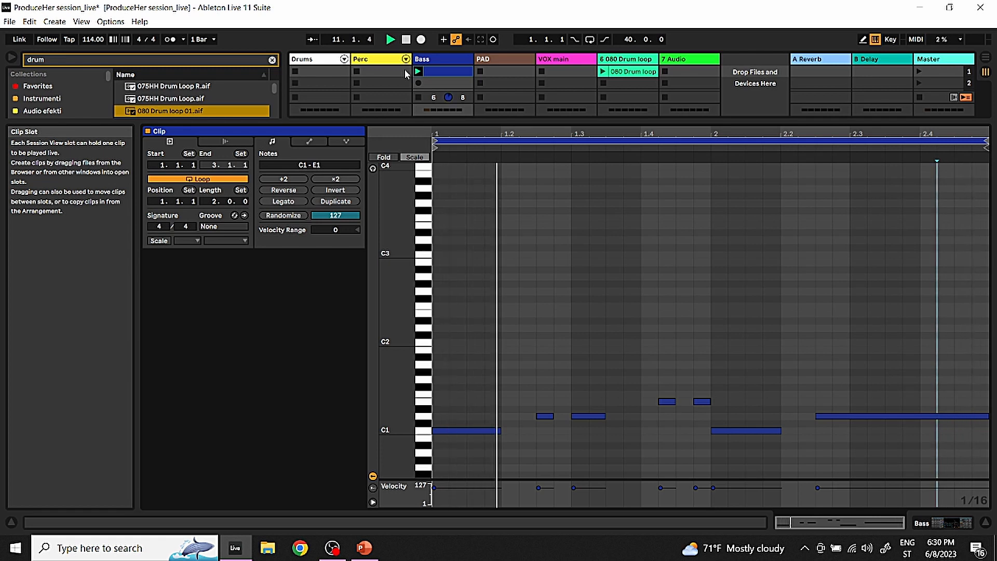
pyautogui.press('space')
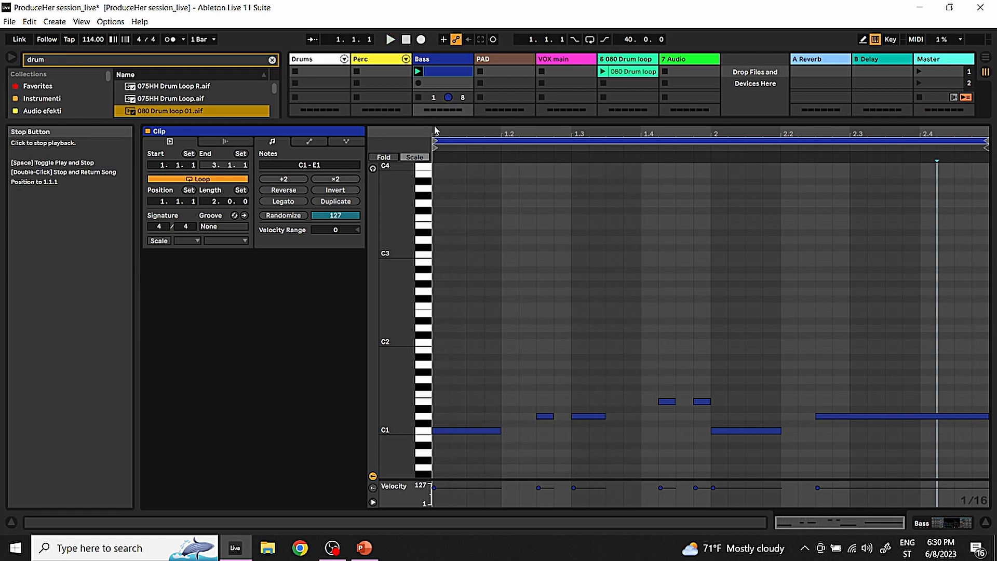
pyautogui.moveTo(440, 129); pyautogui.dragTo(509, 166)
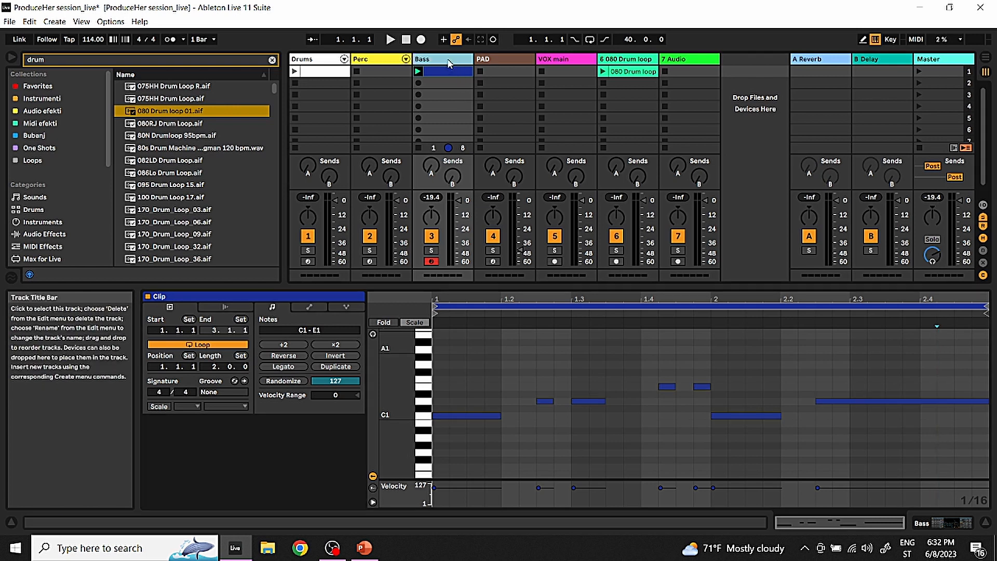
# View the Bass track's instrument and clip notes, and show the drum kit on the Drums track
pyautogui.click(447, 59)
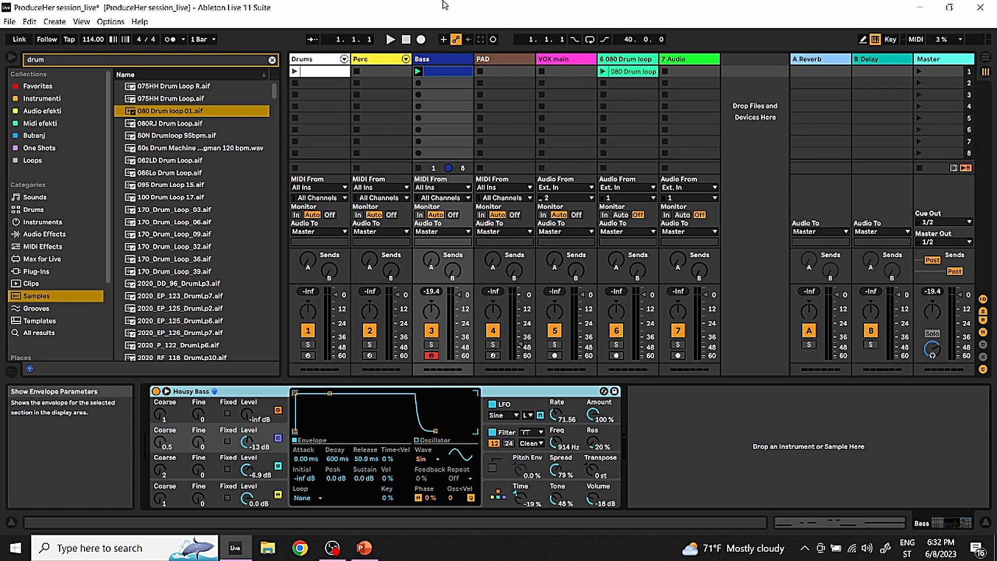
pyautogui.click(448, 76)
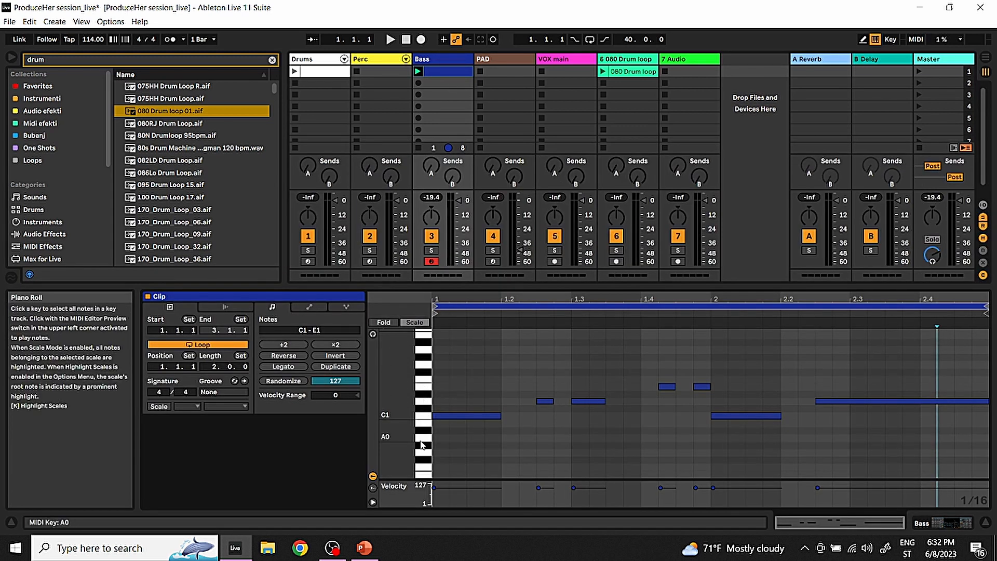
pyautogui.doubleClick(311, 59)
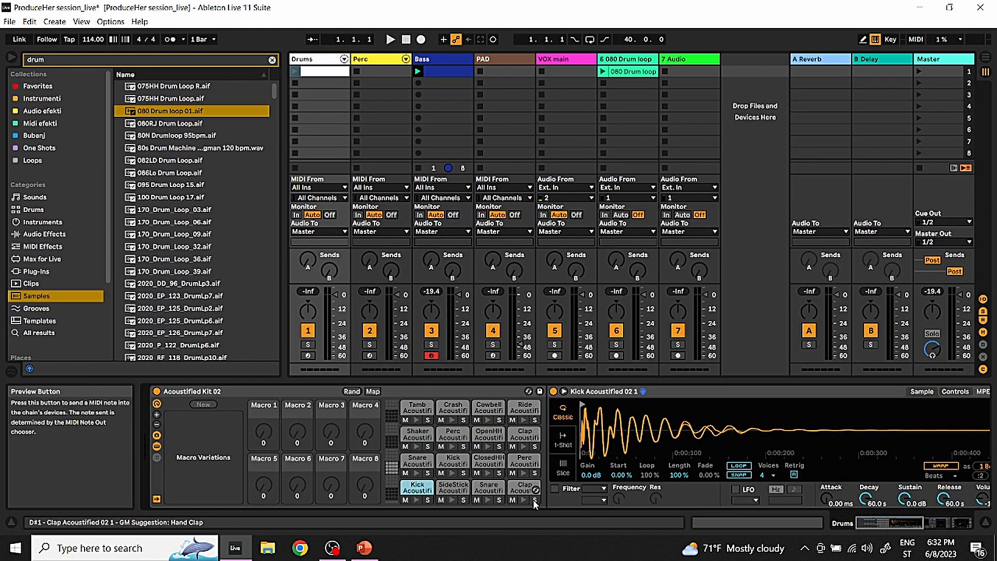
# Open the Drums clip in an enlarged note editor and draw Kick Acoustified 02 1 notes at 1.1.1, 1.2.2, 1.3.3 and 1.4.1
pyautogui.doubleClick(326, 73)
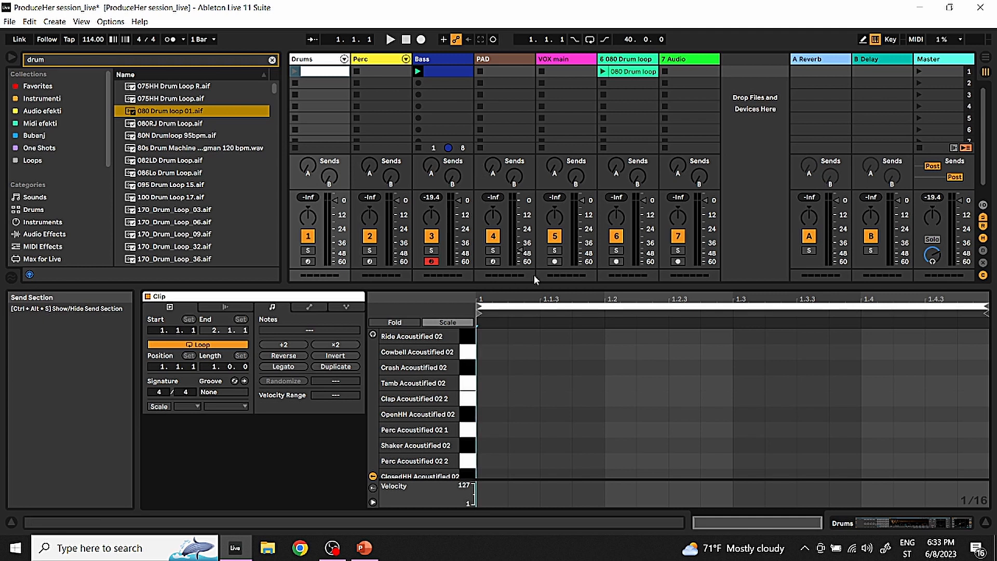
pyautogui.moveTo(532, 286); pyautogui.dragTo(530, 126)
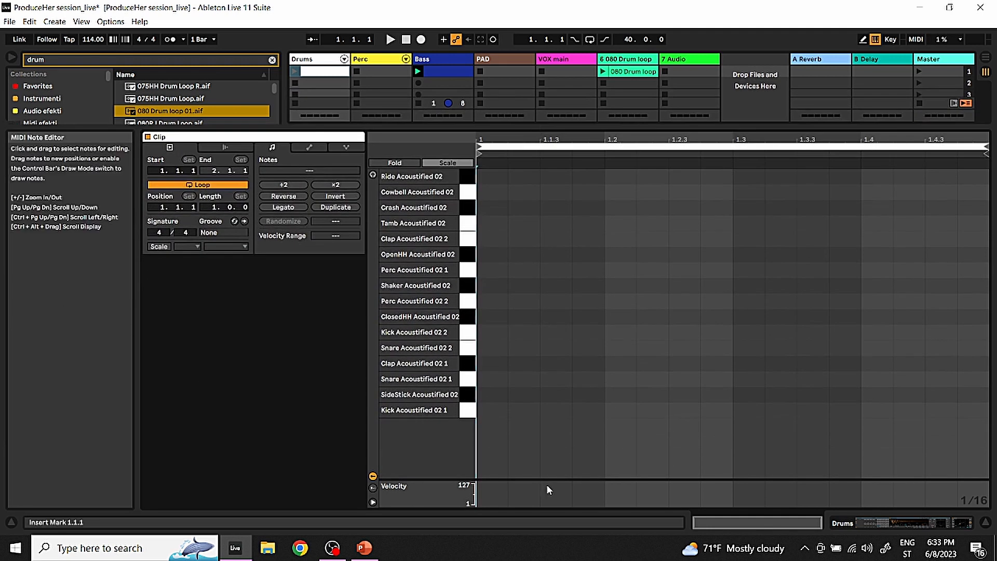
pyautogui.doubleClick(485, 413)
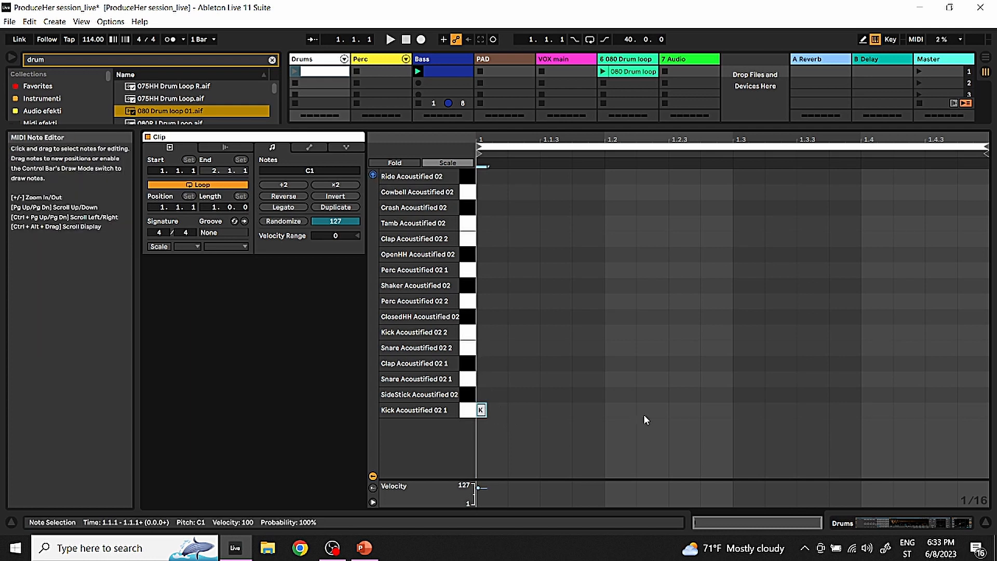
pyautogui.click(863, 40)
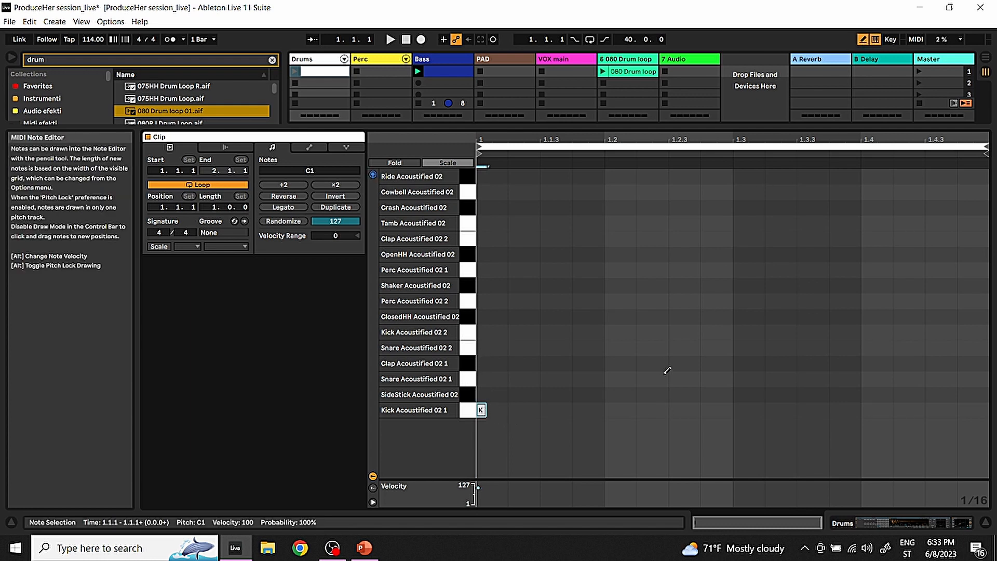
pyautogui.click(656, 410)
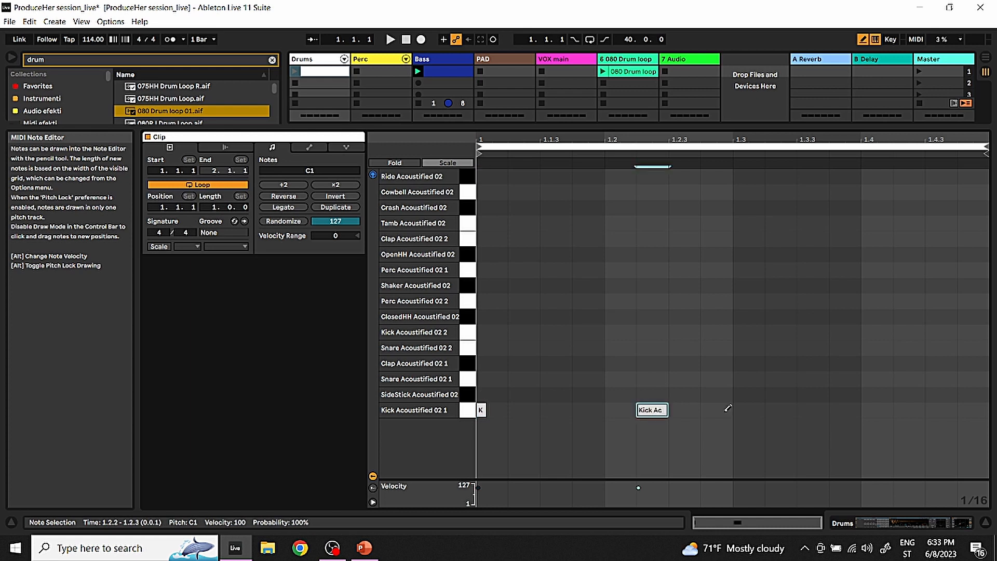
pyautogui.click(819, 408)
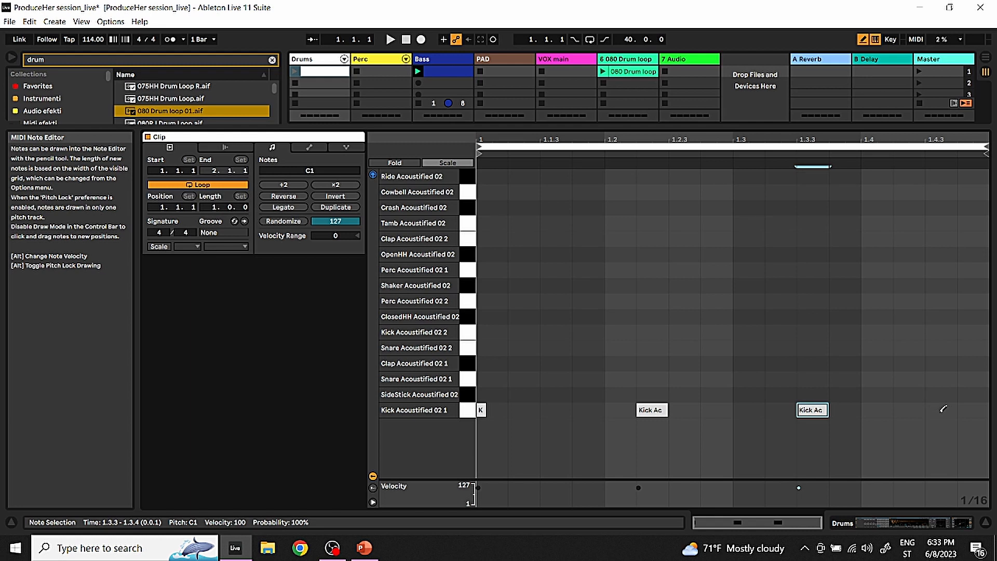
pyautogui.click(881, 409)
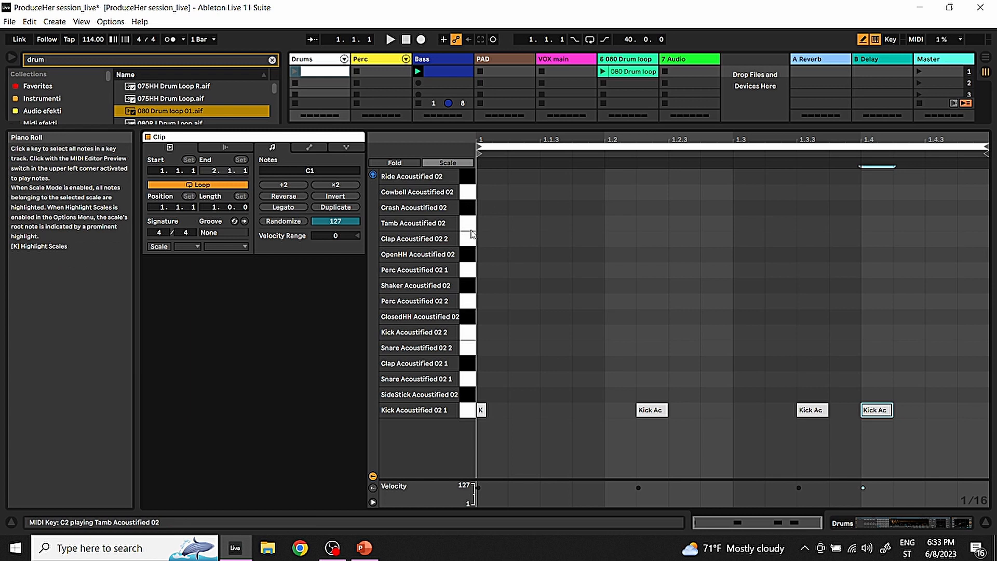
# Draw ClosedHH Acoustified 02 notes at 1.1.1, 1.1.3, 1.2.1, 1.3.1, 1.3.3 and 1.4.1
pyautogui.click(495, 315)
pyautogui.click(555, 316)
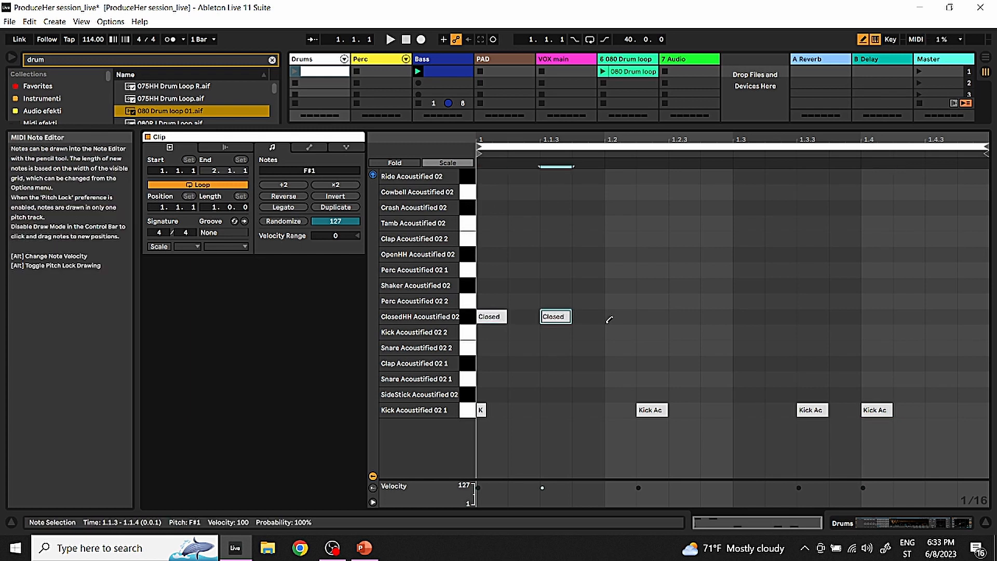
pyautogui.click(620, 316)
pyautogui.click(752, 315)
pyautogui.click(818, 315)
pyautogui.click(886, 313)
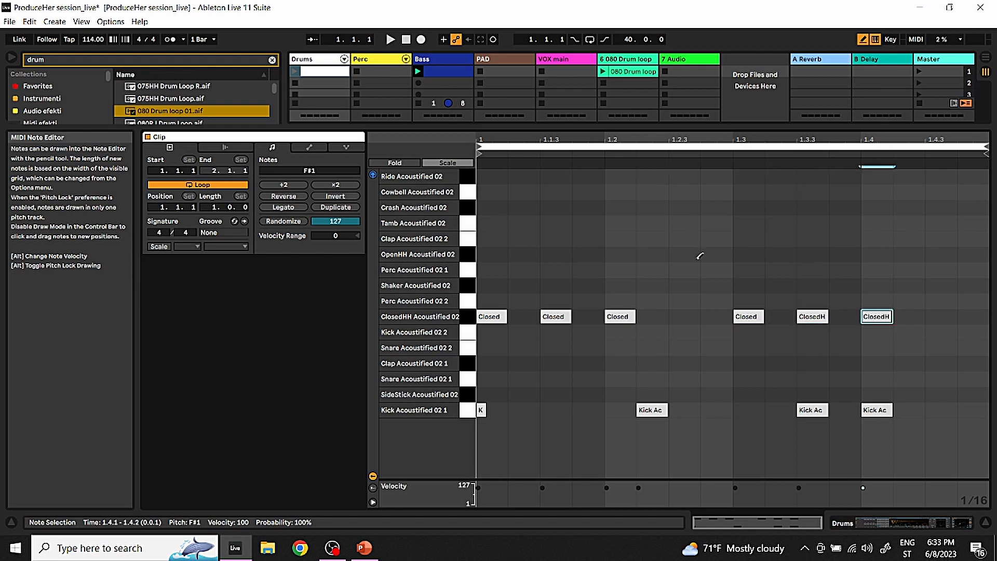
# Draw OpenHH Acoustified 02 notes at 1.2.3 and 1.4.3, and Clap Acoustified 02 2 notes at 1.1.4 and 1.3.4
pyautogui.click(691, 252)
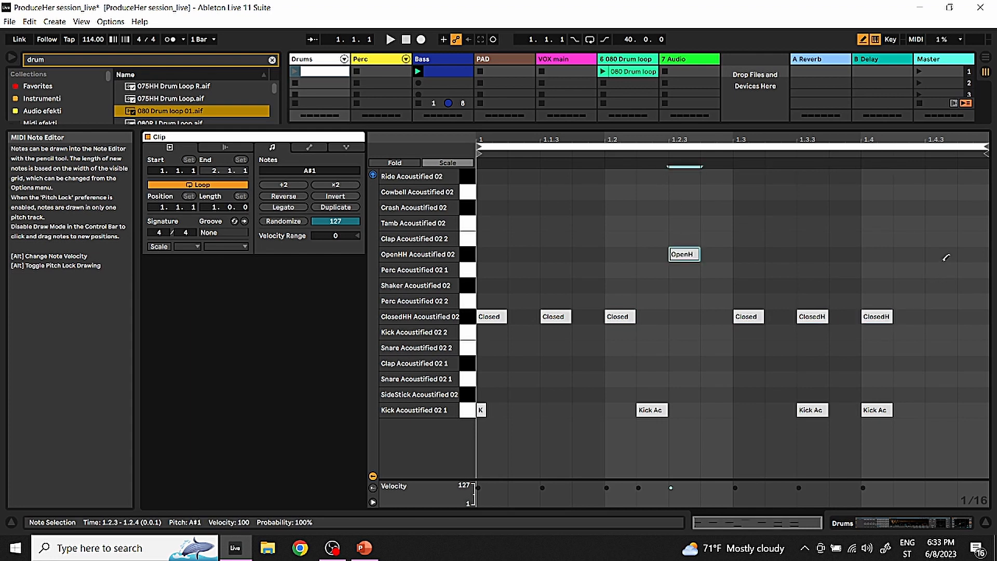
pyautogui.click(946, 256)
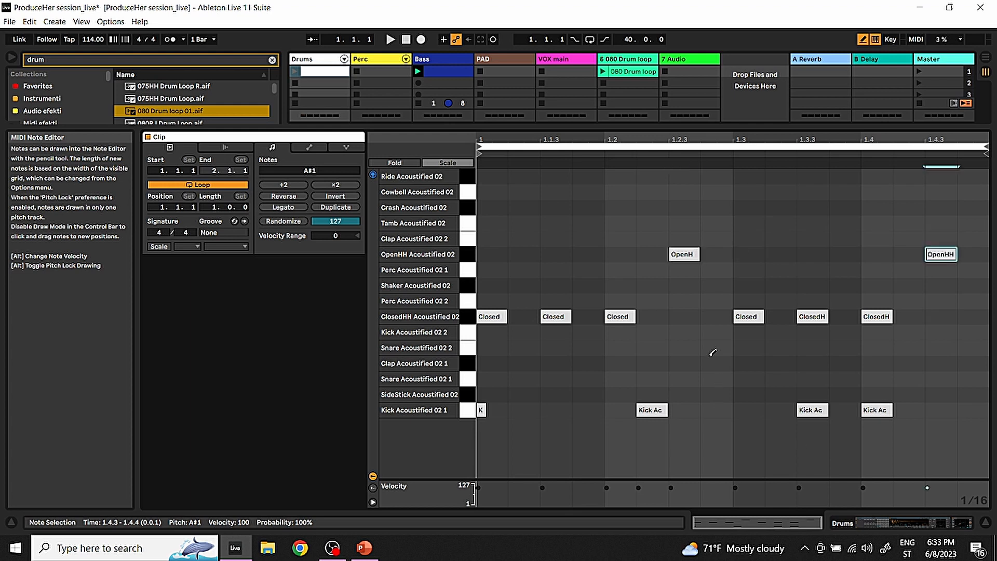
pyautogui.click(589, 239)
pyautogui.click(836, 242)
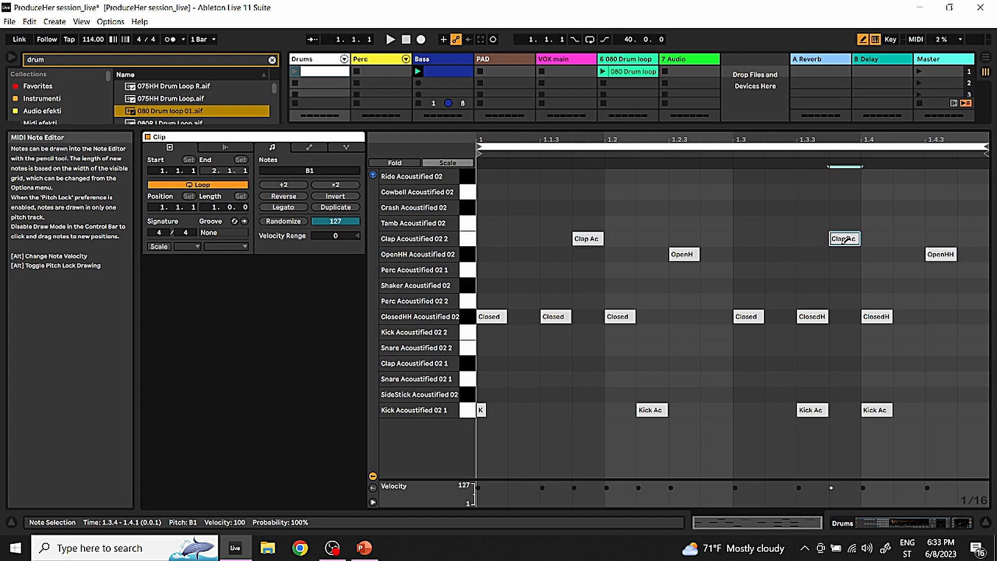
# Stop the Bass track's clip and launch the Drums clip to hear the drum pattern on its own
pyautogui.click(420, 104)
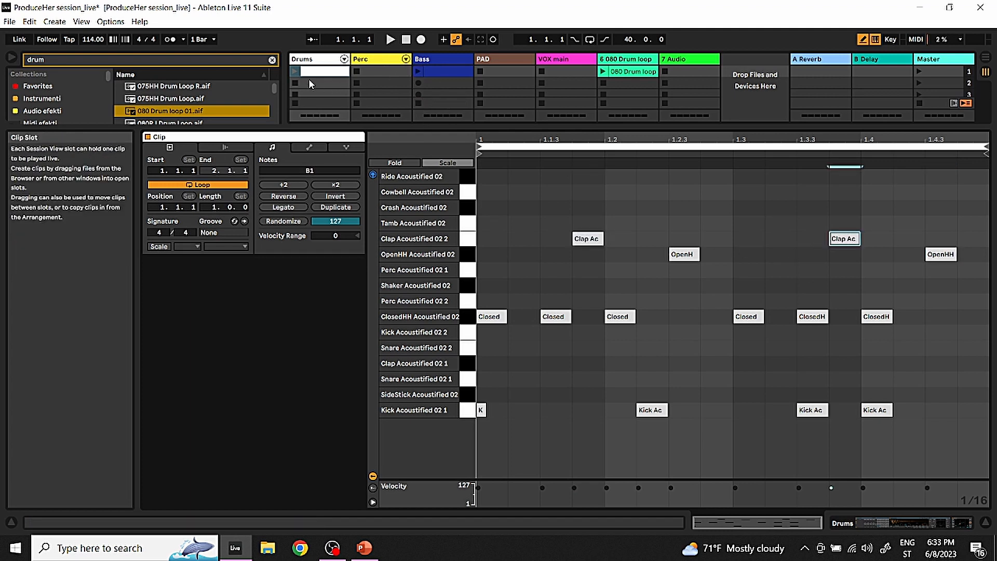
pyautogui.click(294, 71)
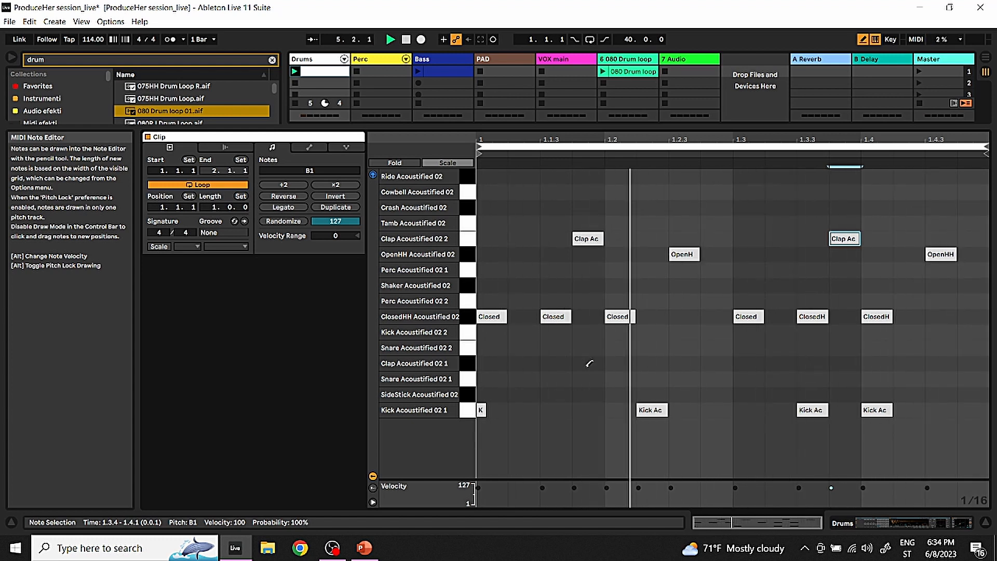
# Erase the Kick Acoustified 02 1 notes at 1.4.1 and 1.3.3, and redraw the one at 1.3.3
pyautogui.click(877, 408)
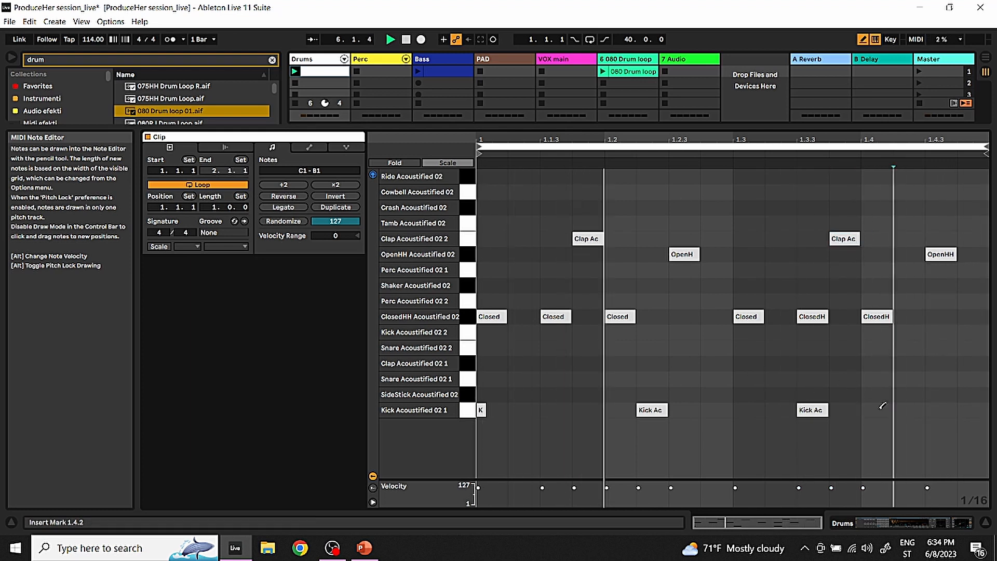
pyautogui.click(812, 408)
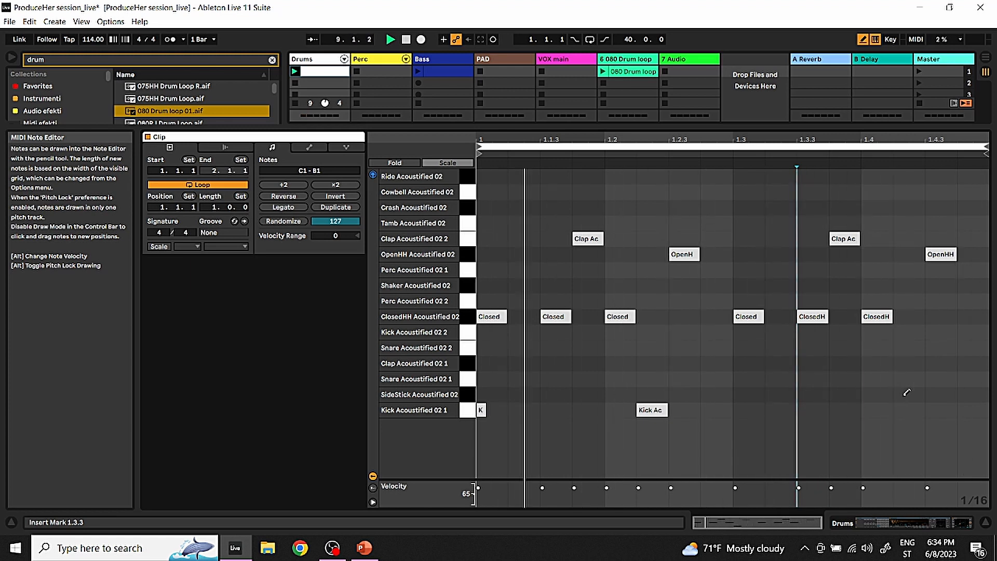
pyautogui.click(816, 410)
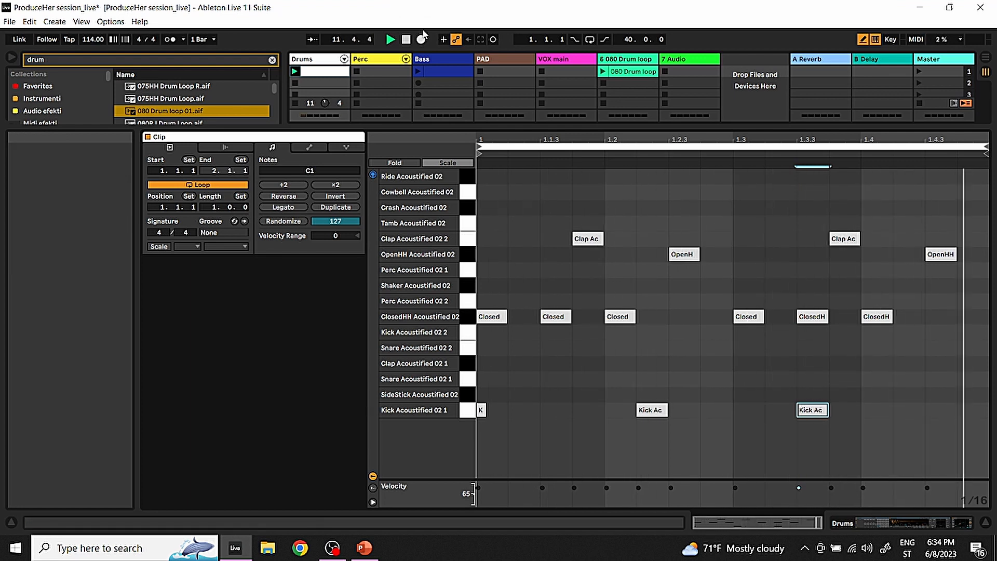
# Launch the Bass clip alongside the drums and shrink the note editor to reveal the full mixer section
pyautogui.click(418, 73)
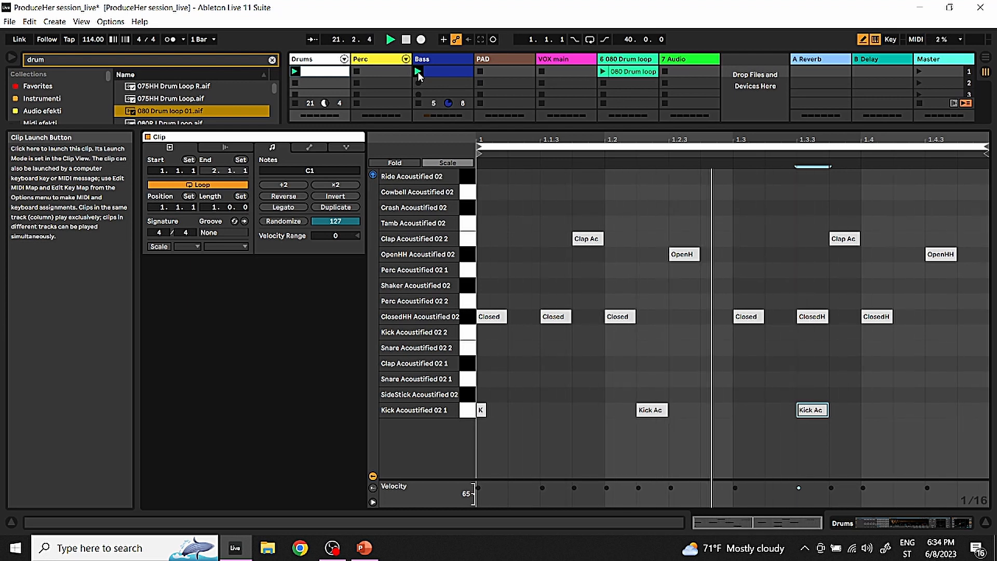
pyautogui.moveTo(577, 130); pyautogui.dragTo(567, 362)
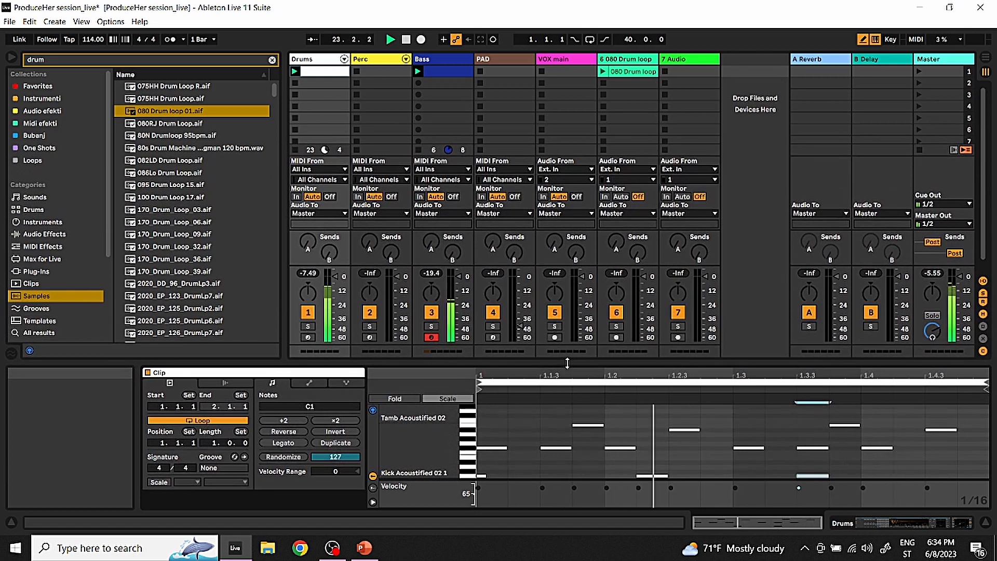
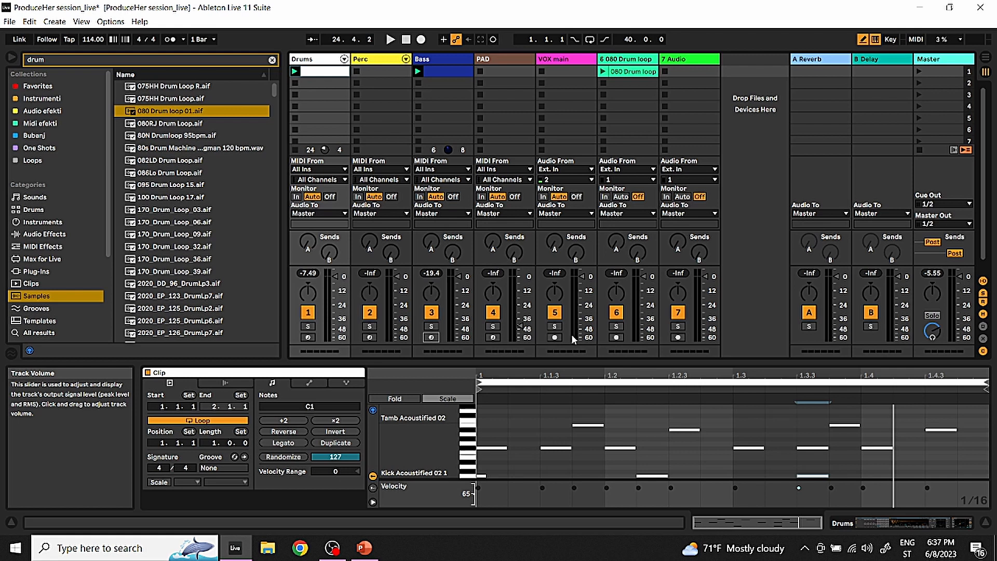
# Arm the VOX main track for recording and choose external input channel 2 as its audio source
pyautogui.click(576, 58)
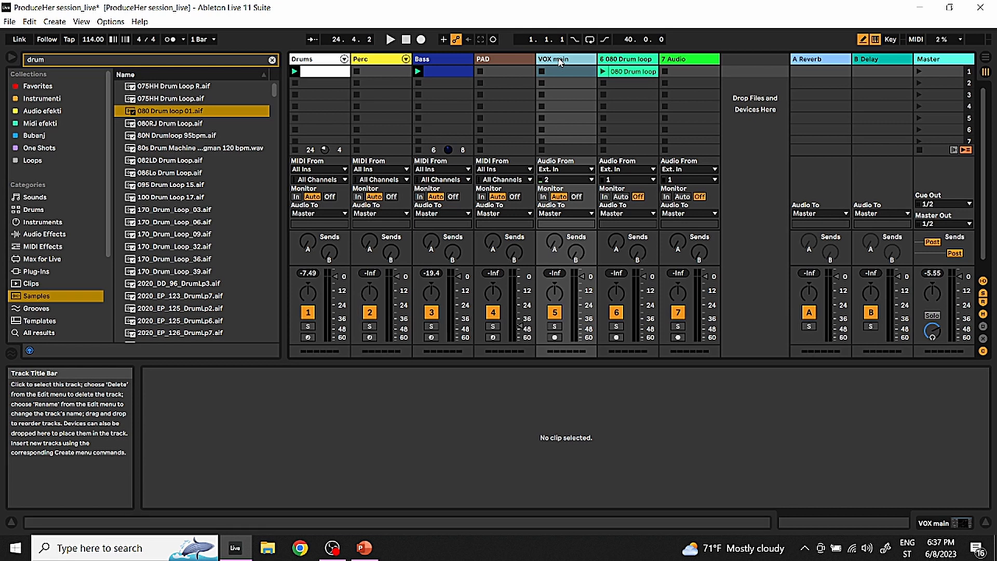
pyautogui.click(554, 337)
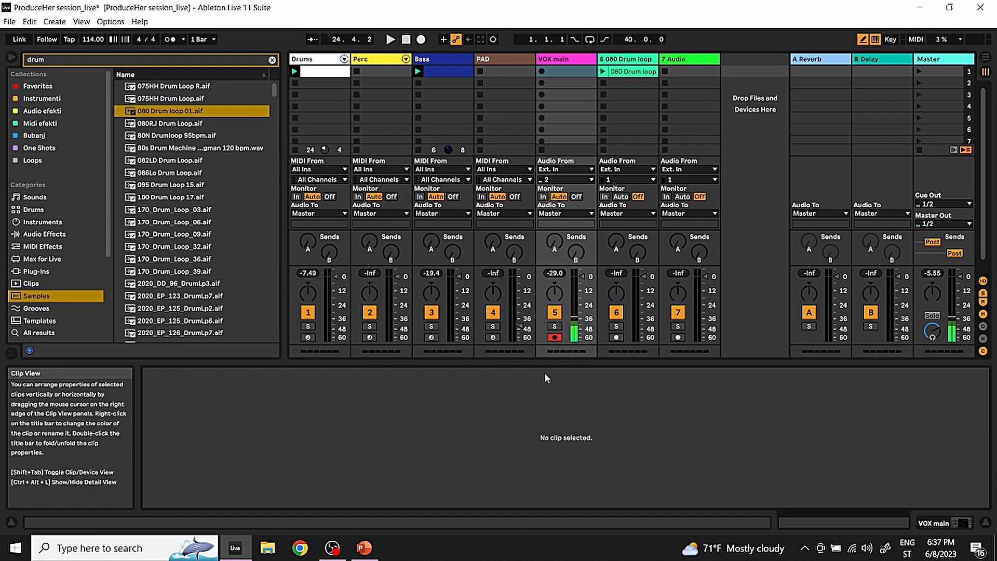
pyautogui.click(580, 179)
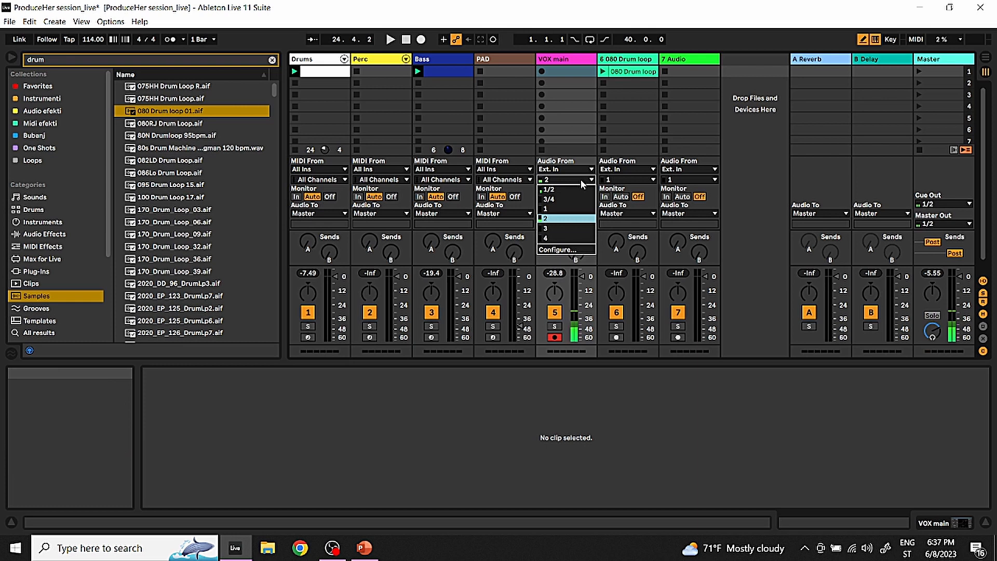
pyautogui.click(566, 219)
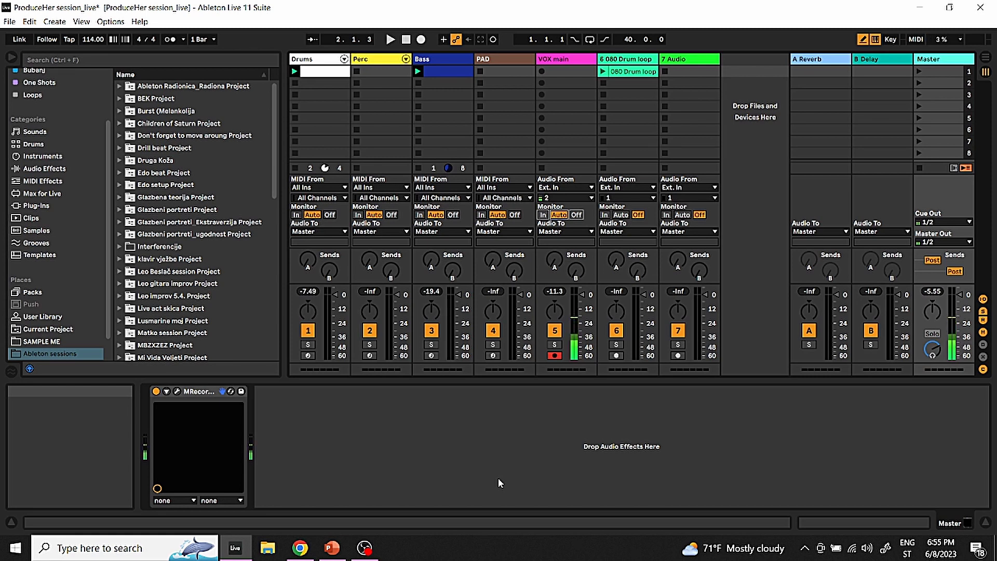
# Transpose all notes of the Bass clip down three semitones to the A0 - C#1 range and start playback
pyautogui.click(431, 74)
pyautogui.doubleClick(431, 73)
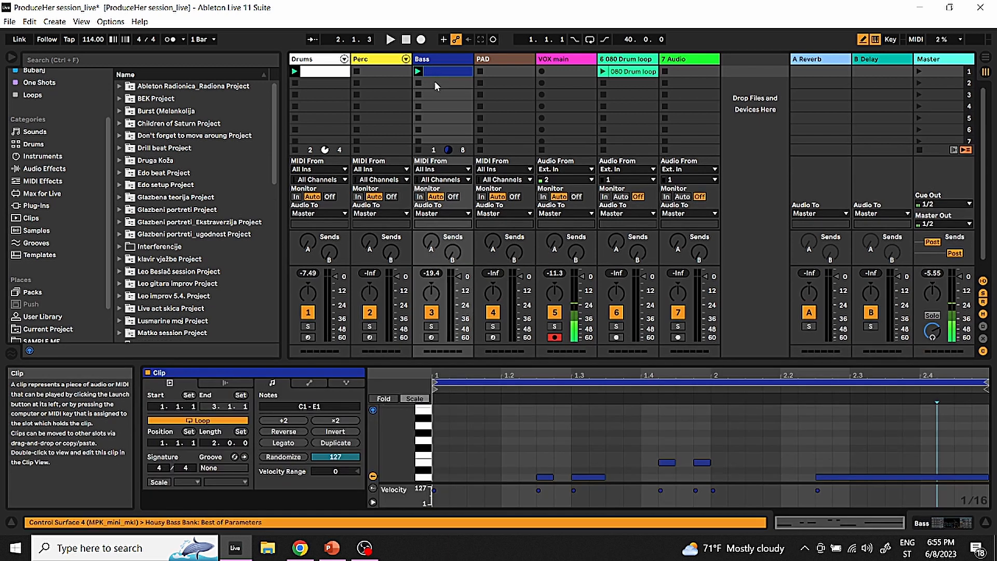
pyautogui.moveTo(529, 364); pyautogui.dragTo(529, 183)
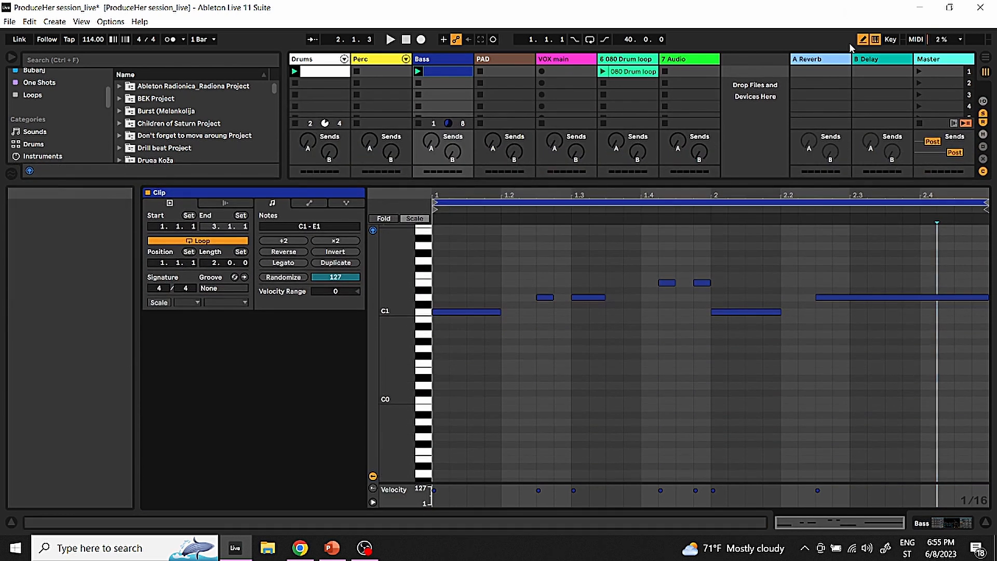
pyautogui.moveTo(889, 351); pyautogui.dragTo(422, 253)
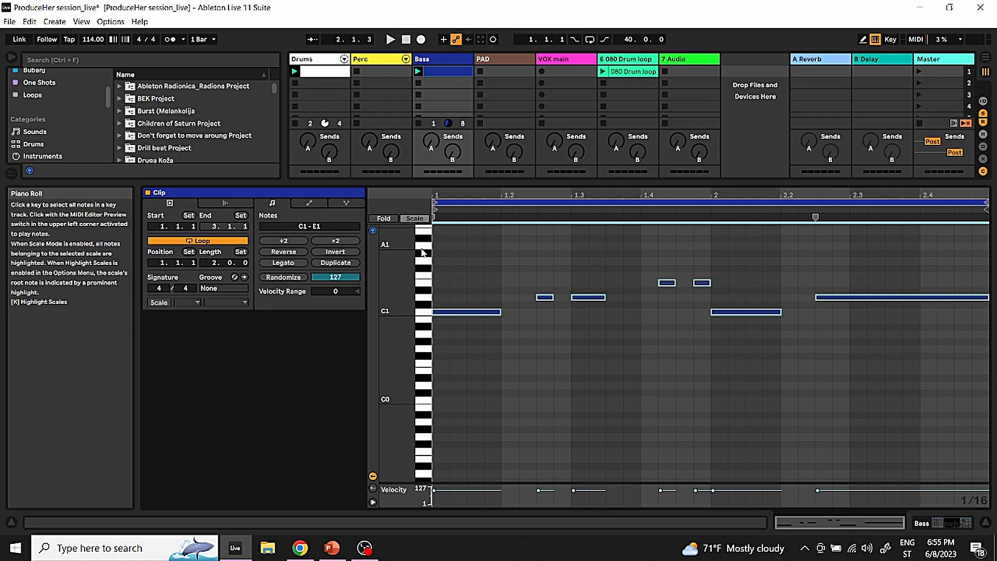
pyautogui.press('Down')
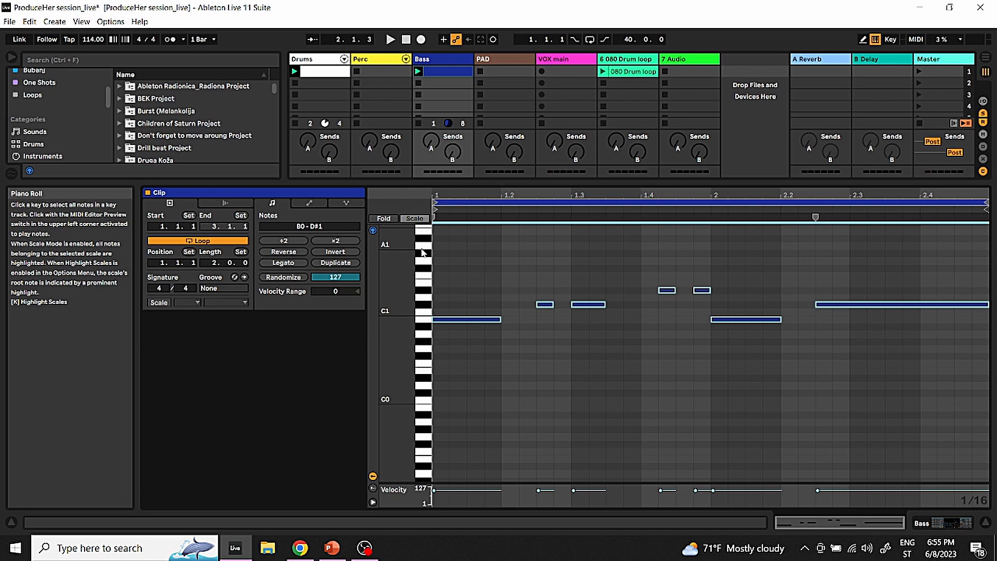
pyautogui.press('Down')
pyautogui.press('Down')
pyautogui.press('space')
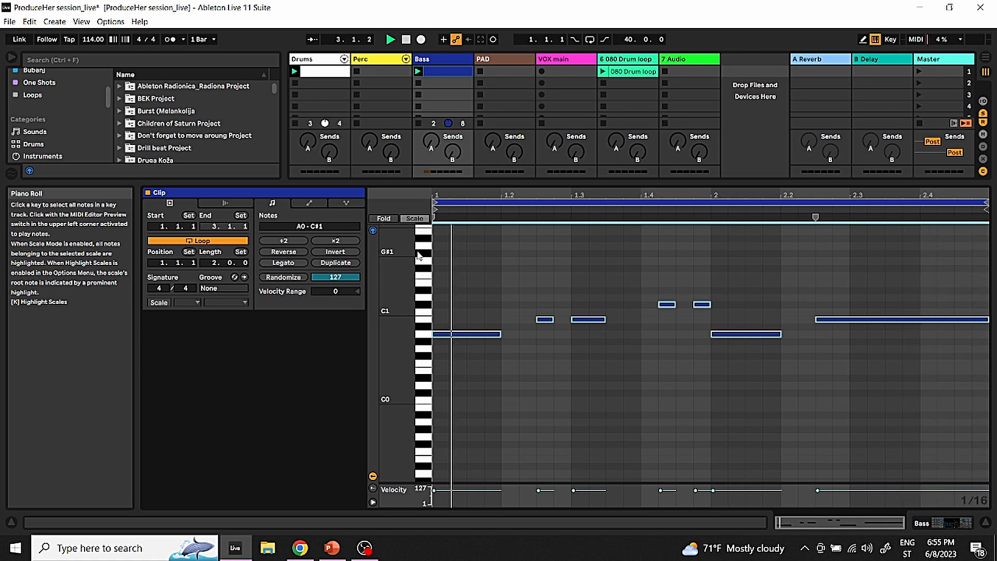
# Transpose the selected Bass notes up semitone by semitone to the D#1 - G1 range while the clip plays
pyautogui.press('Up')
pyautogui.press('Up')
pyautogui.press('Up')
pyautogui.press('Up')
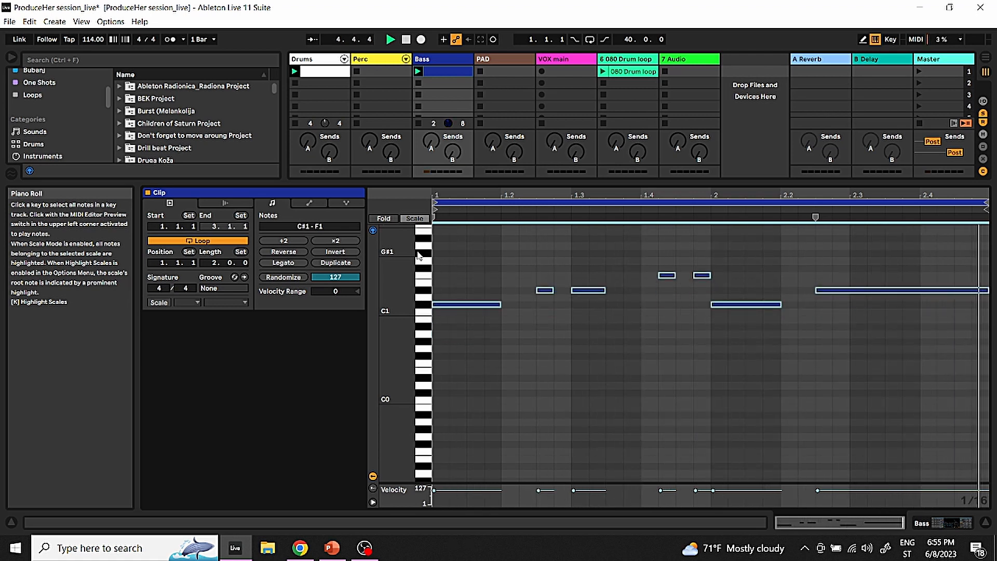
pyautogui.press('Up')
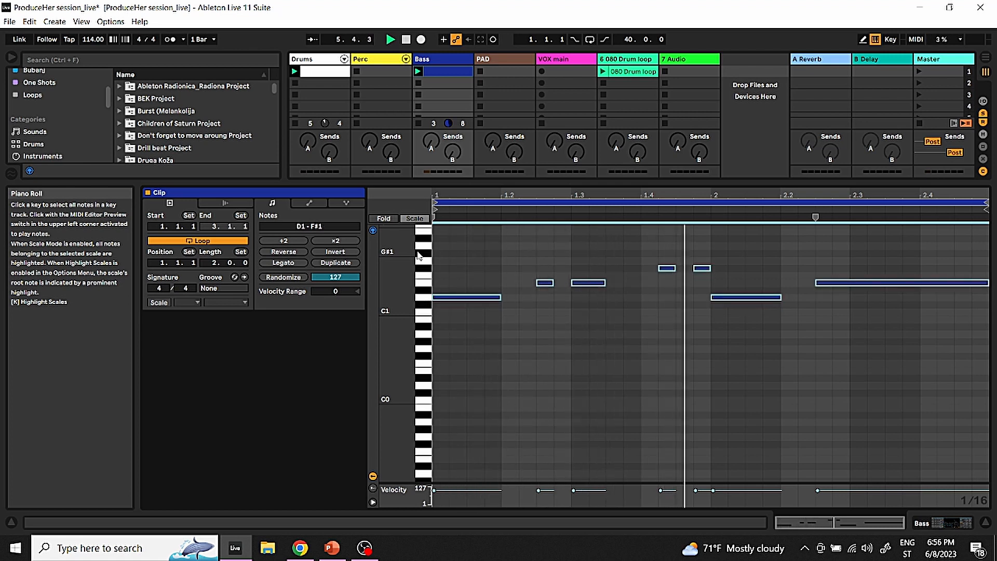
pyautogui.press('Up')
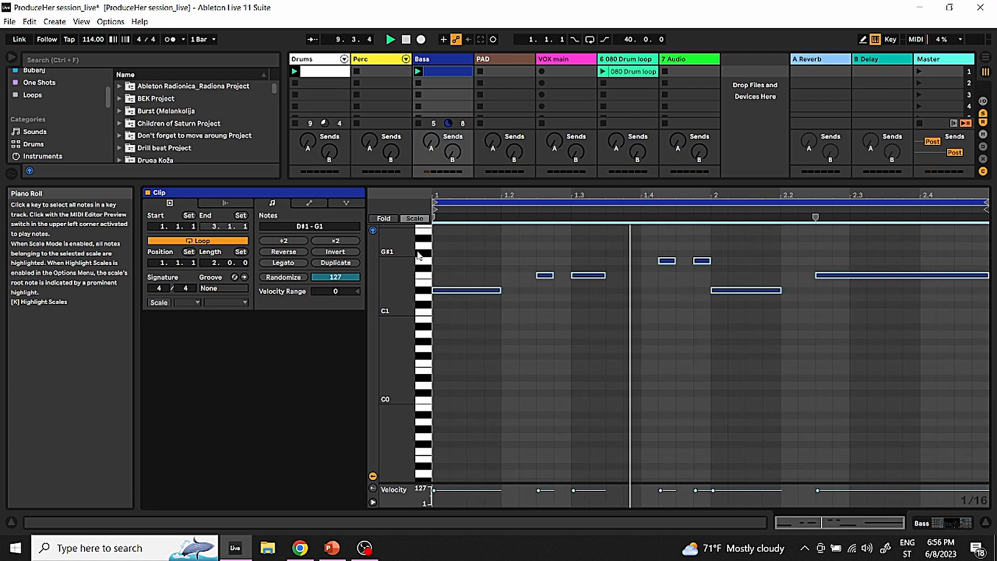
# Record a vocal take into the first VOX main slot over the drums and bass, showing its waveform, and stop playback
pyautogui.moveTo(546, 183); pyautogui.dragTo(546, 382)
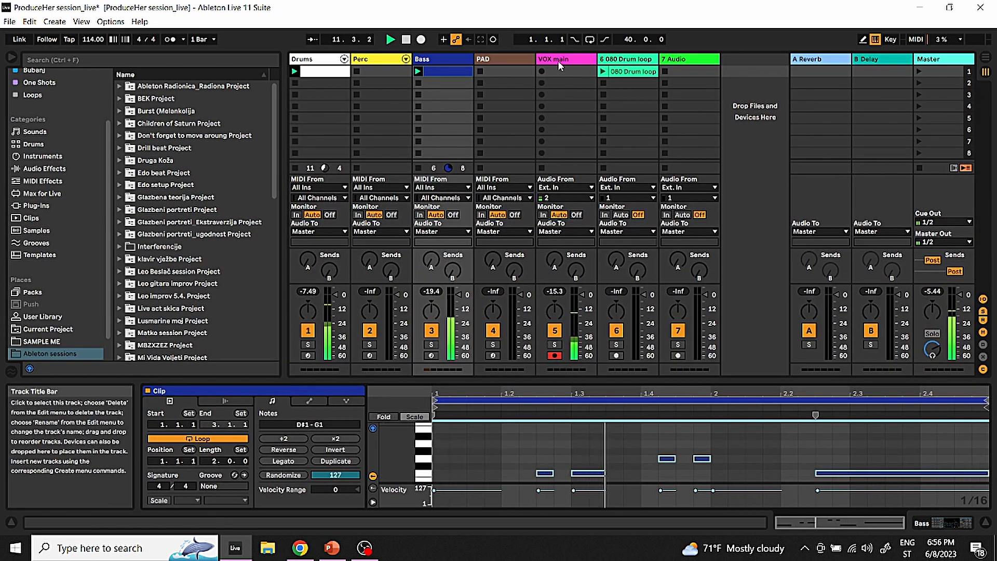
pyautogui.click(543, 72)
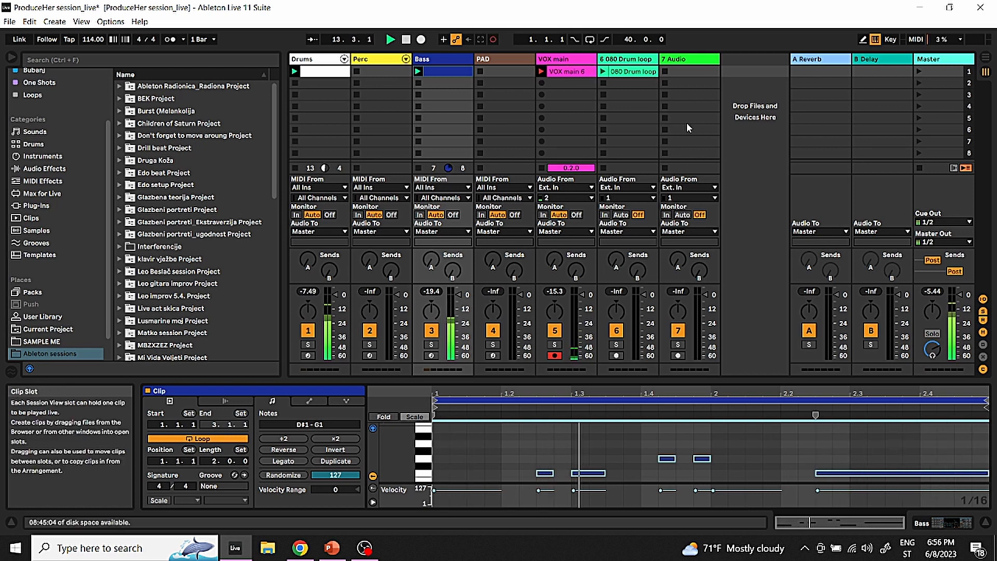
pyautogui.click(583, 73)
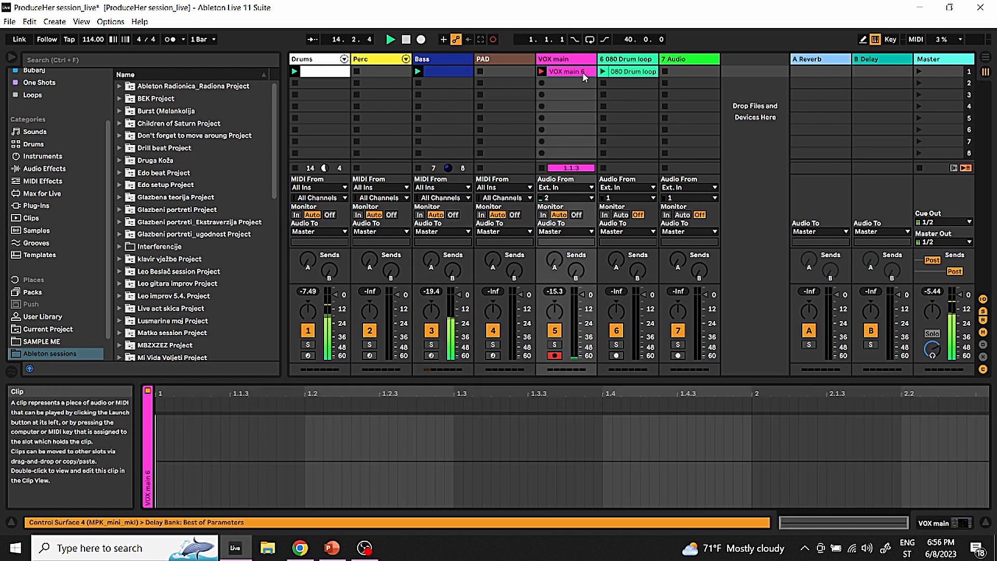
pyautogui.moveTo(626, 381); pyautogui.dragTo(627, 184)
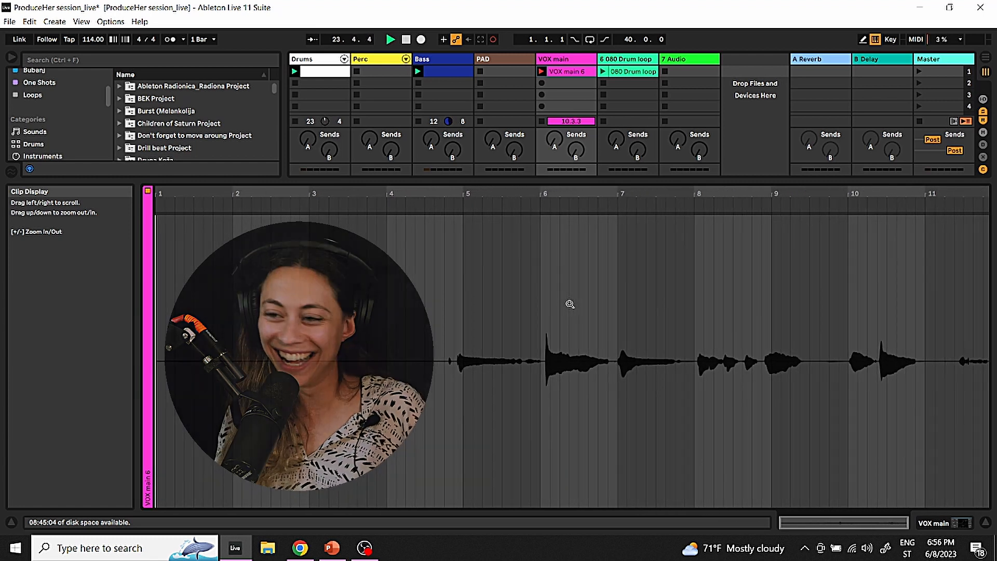
pyautogui.press('space')
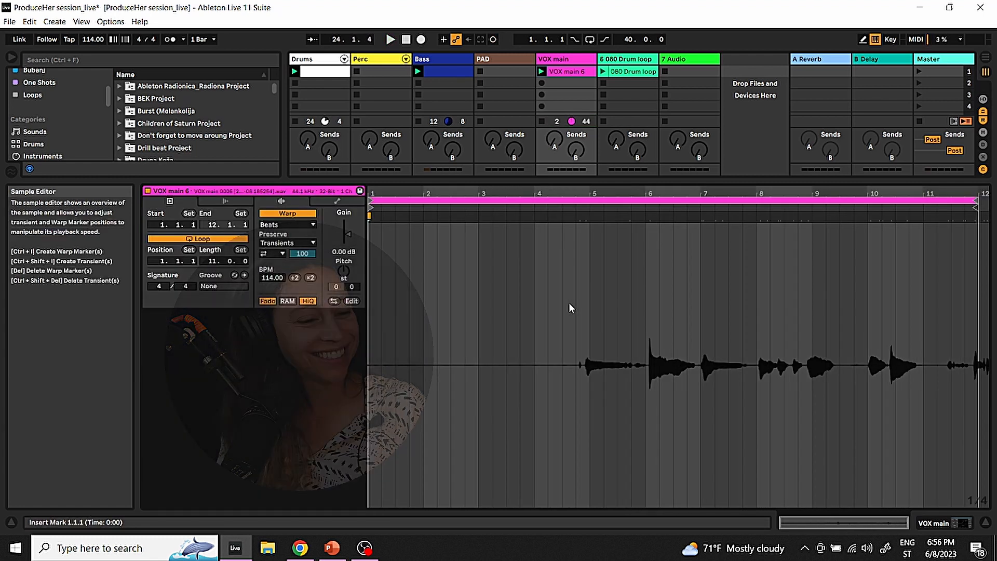
# Turn off Warp for the VOX main 6 recording and delete that clip from its slot
pyautogui.click(303, 213)
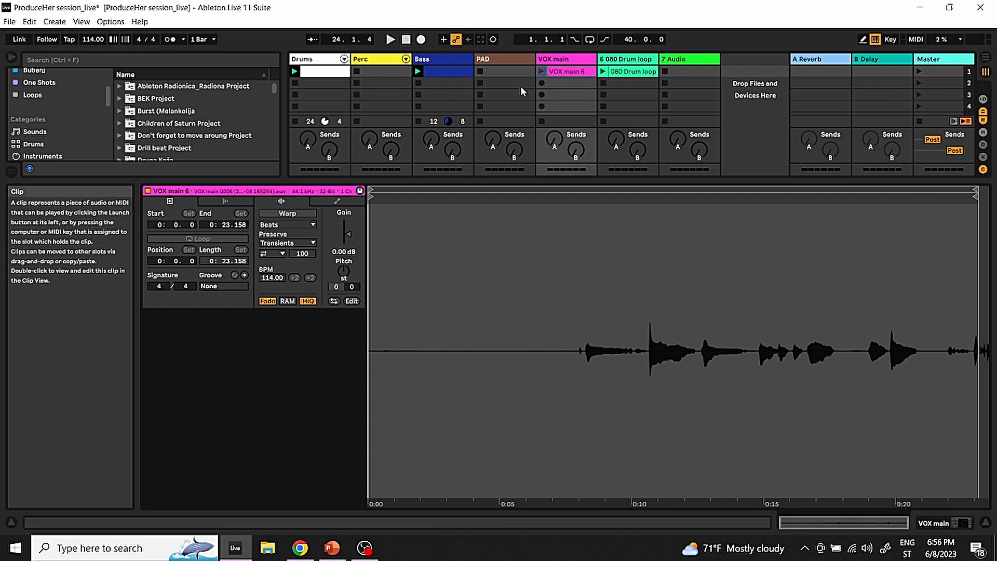
pyautogui.click(569, 71)
pyautogui.press('Delete')
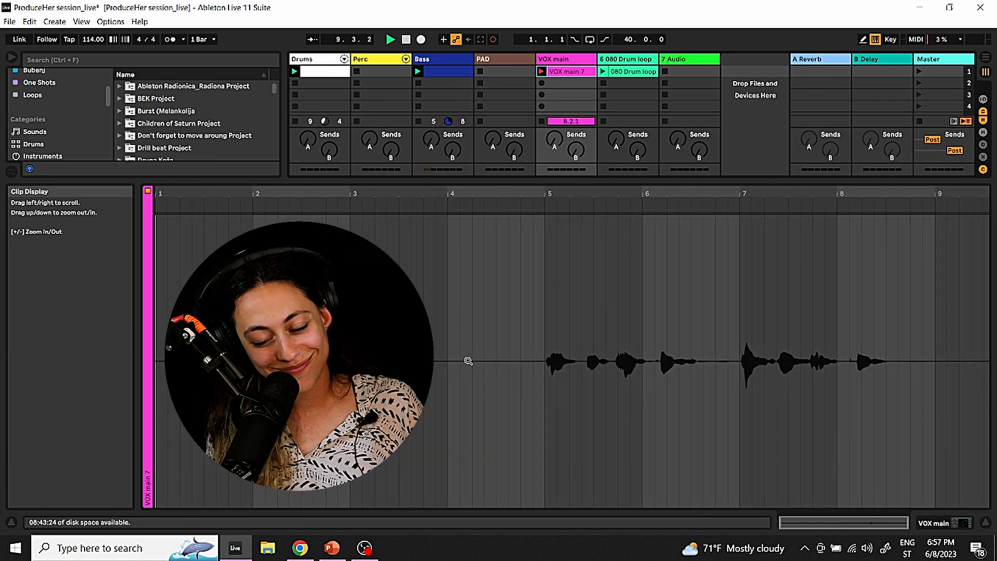
# Stop recording the VOX main 7 take and, with Warp turned off, trim the clip's start to 0:8.168
pyautogui.press('space')
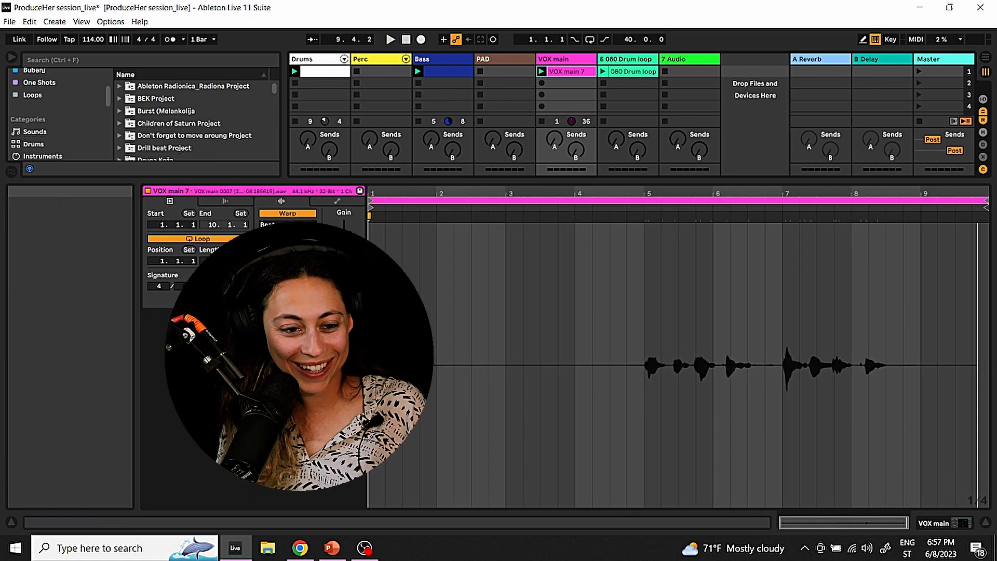
pyautogui.click(287, 213)
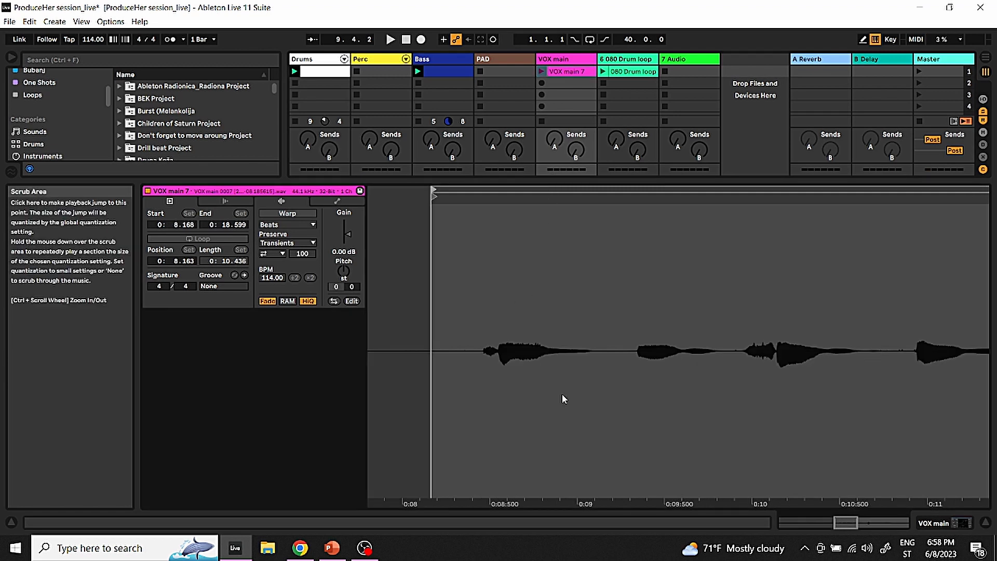
pyautogui.moveTo(558, 280); pyautogui.dragTo(689, 280)
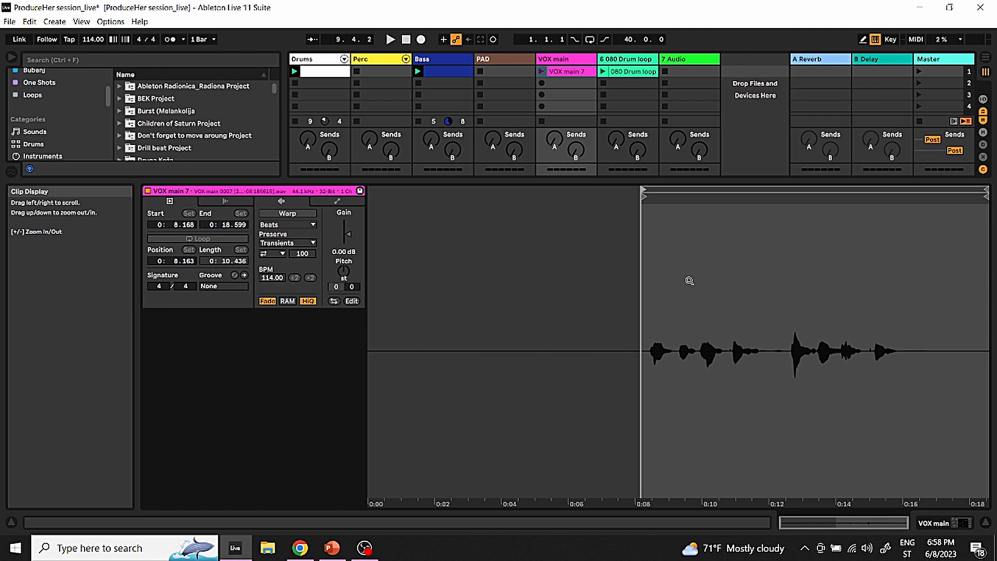
# Add the Simpler instrument on a new MIDI track and delete the empty 7 Audio track
pyautogui.click(564, 61)
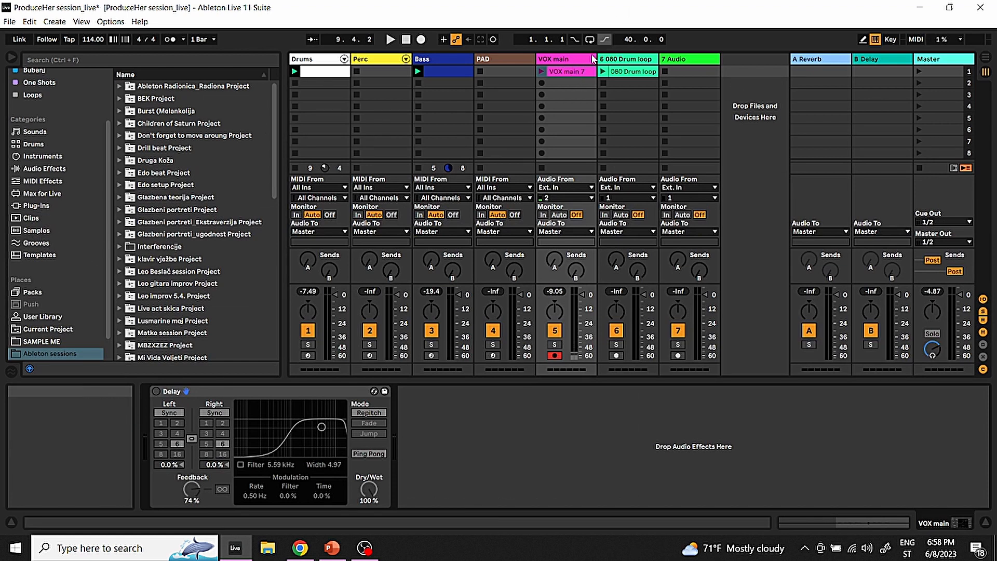
pyautogui.click(42, 156)
pyautogui.click(162, 262)
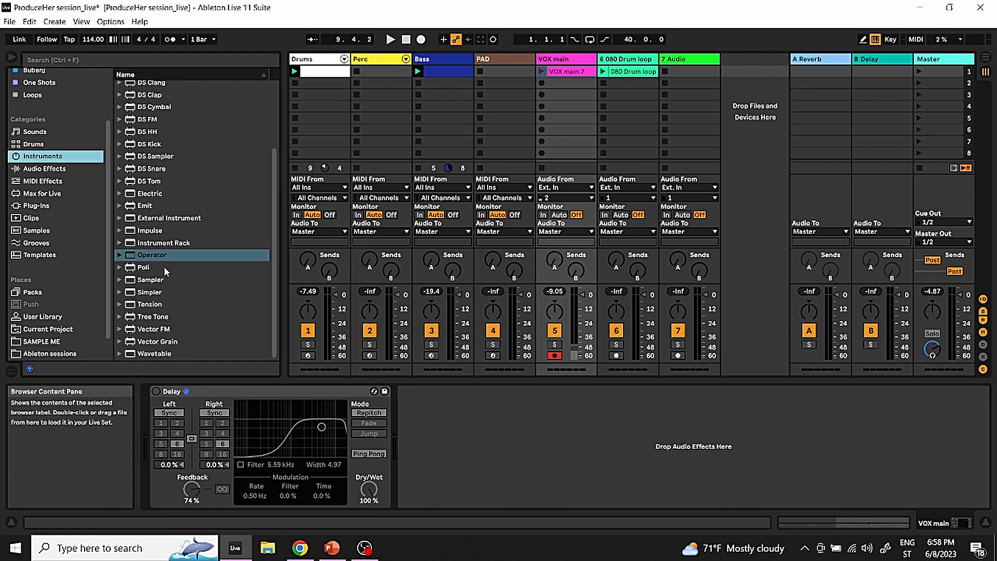
pyautogui.click(151, 292)
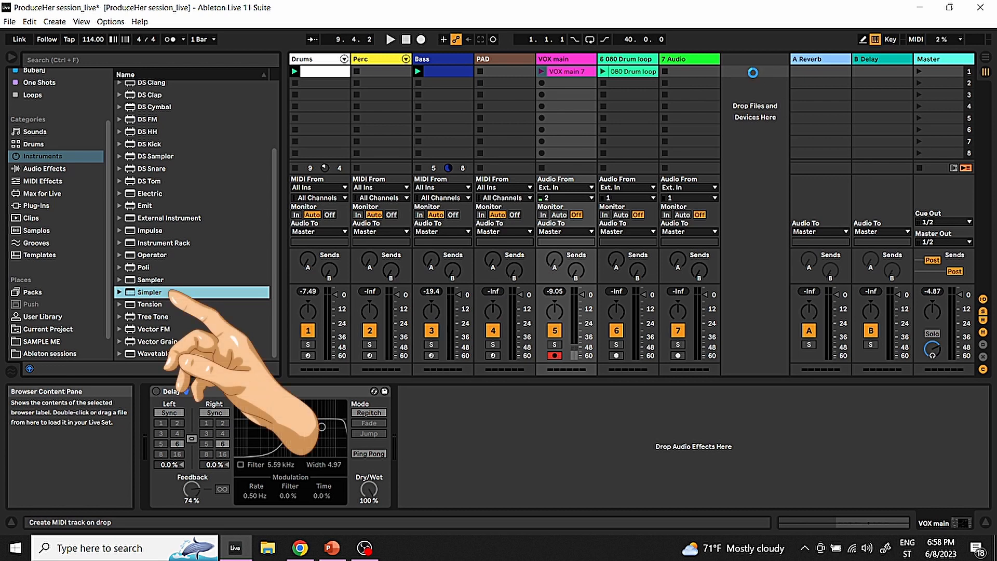
pyautogui.moveTo(743, 59); pyautogui.dragTo(742, 59)
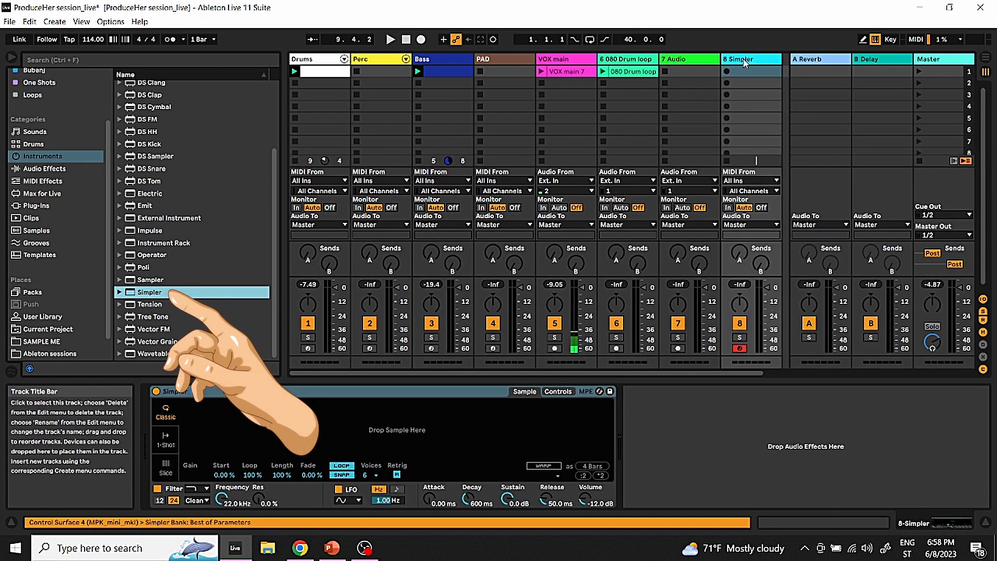
pyautogui.click(692, 61)
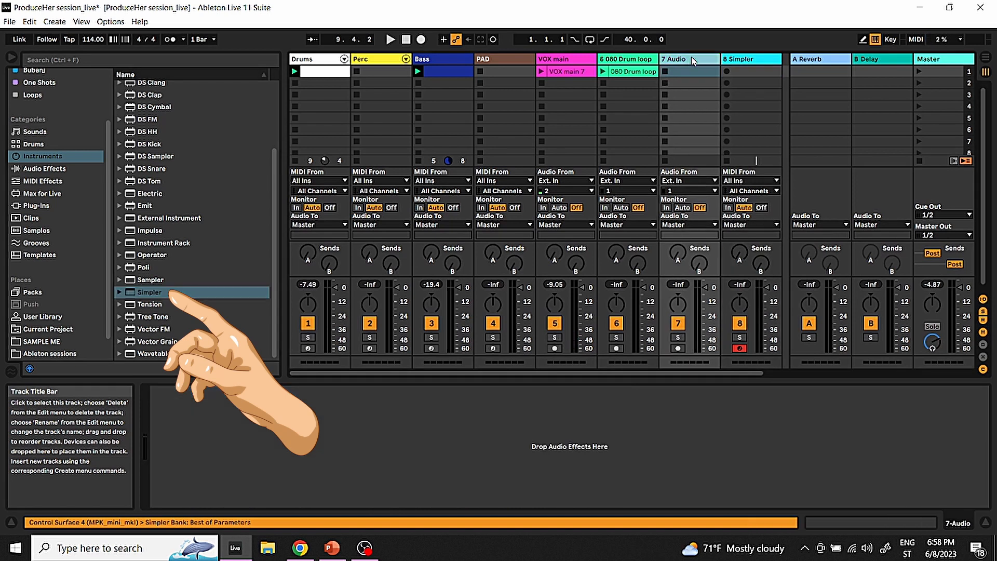
pyautogui.press('Delete')
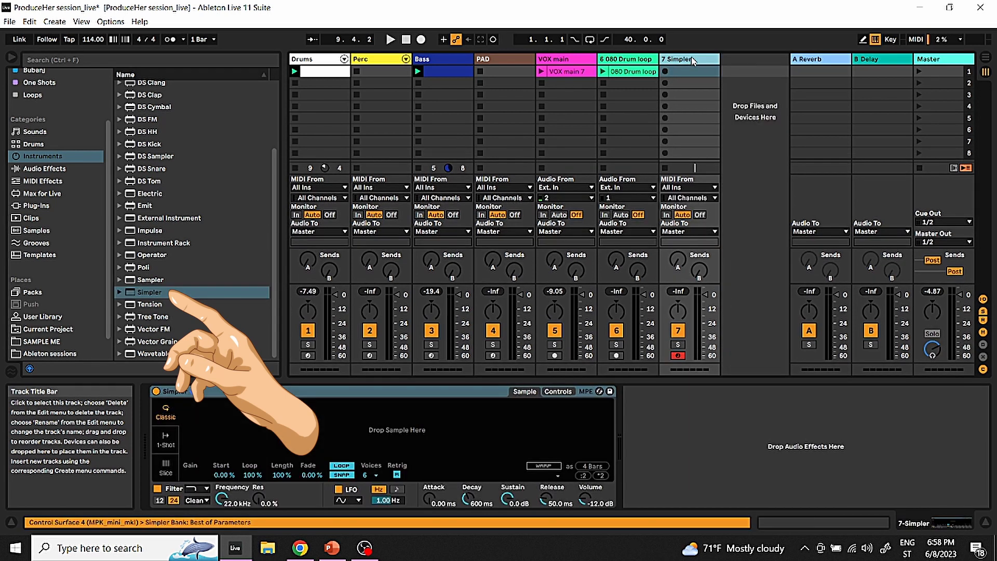
# Shorten the VOX main 7 clip's loop length to 0:8.242 and set its end marker to 0:16.405
pyautogui.doubleClick(571, 71)
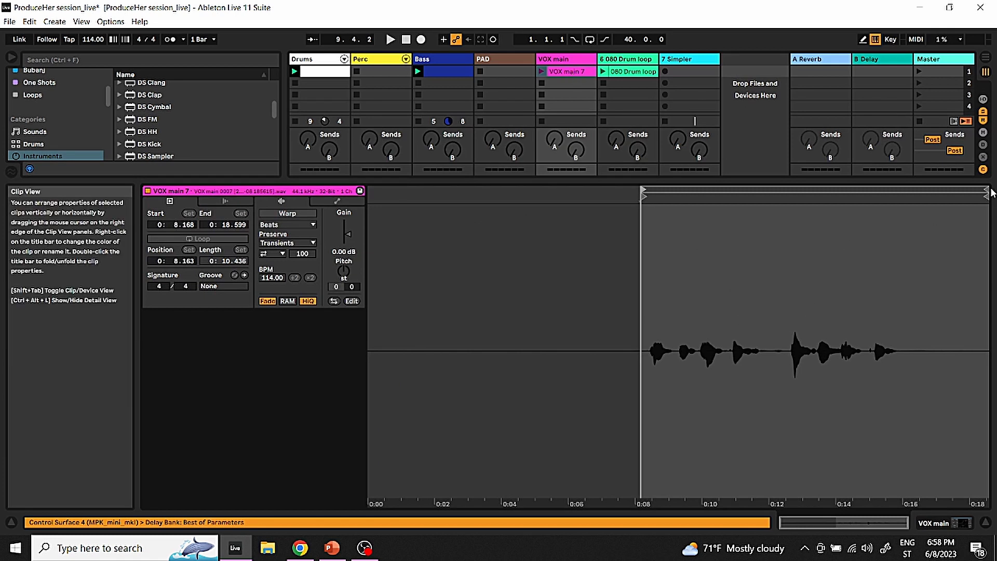
pyautogui.moveTo(987, 192); pyautogui.dragTo(915, 202)
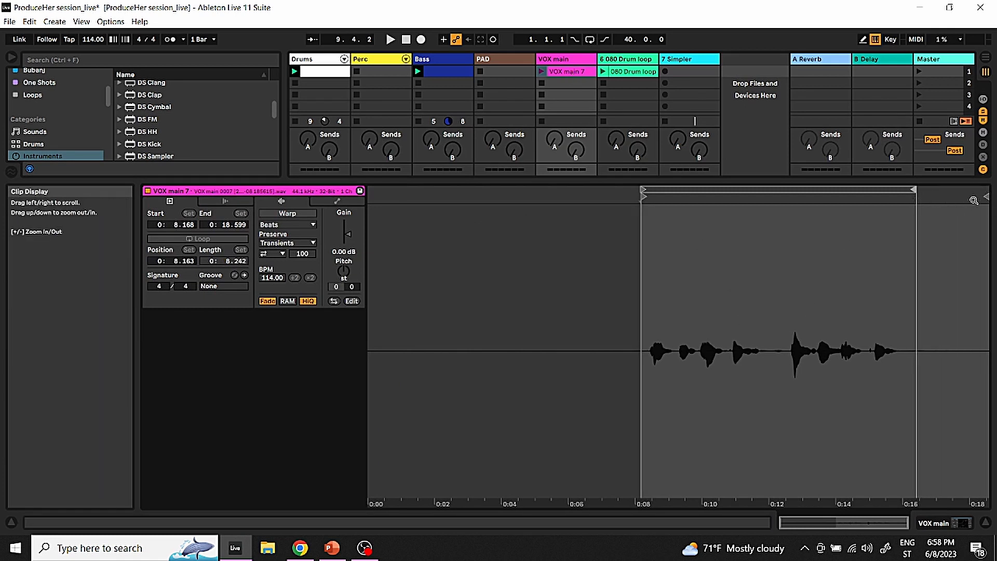
pyautogui.moveTo(985, 198); pyautogui.dragTo(912, 203)
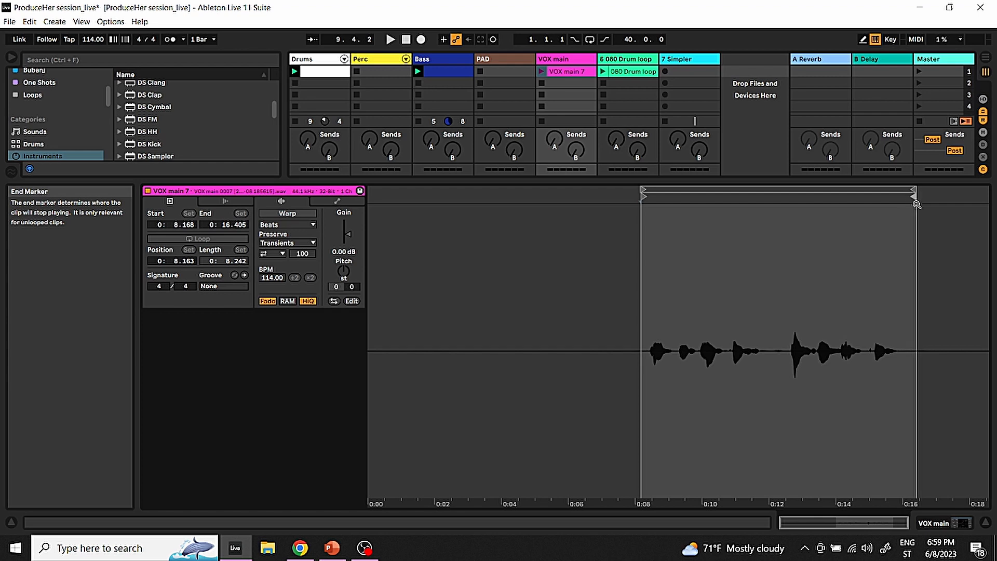
# Load the VOX main 7 clip into Simpler as its sample and normalize the sample's volume
pyautogui.click(617, 63)
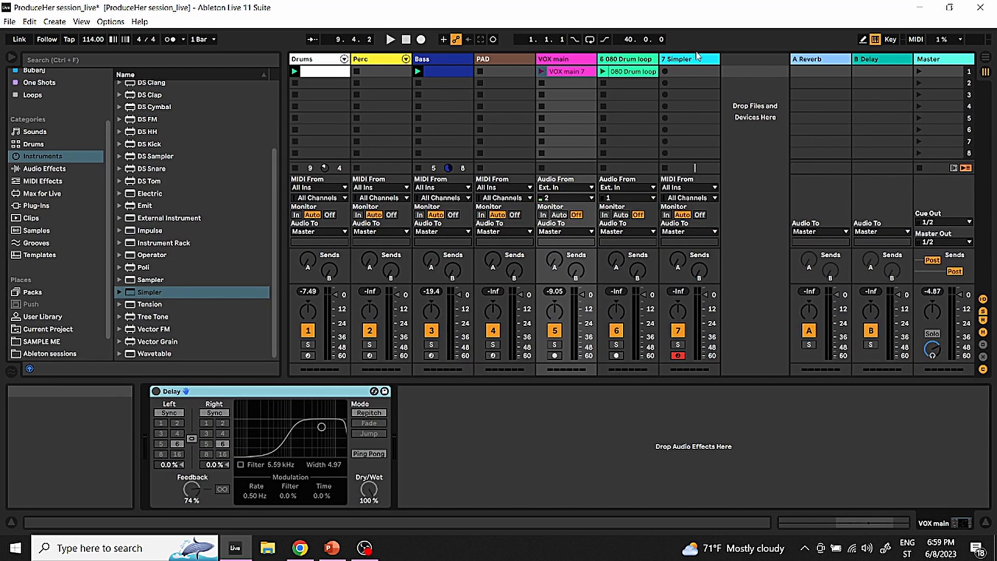
pyautogui.click(698, 60)
pyautogui.moveTo(702, 59); pyautogui.dragTo(412, 423)
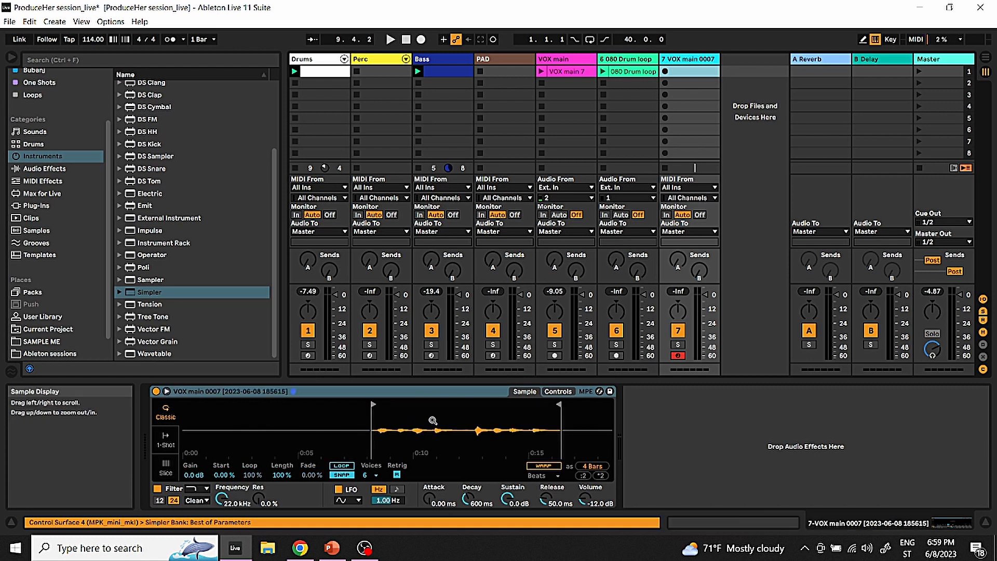
pyautogui.rightClick(434, 422)
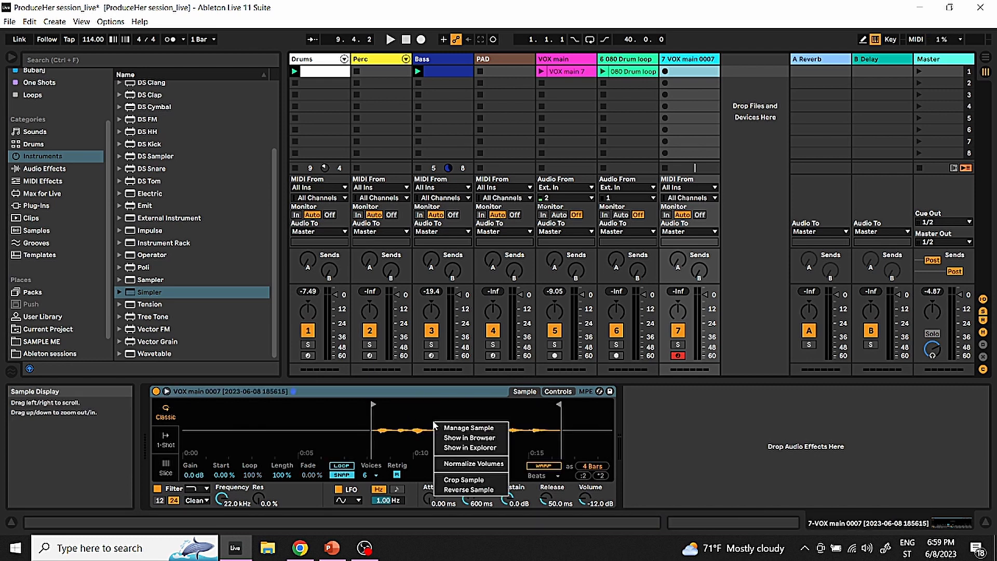
pyautogui.click(469, 463)
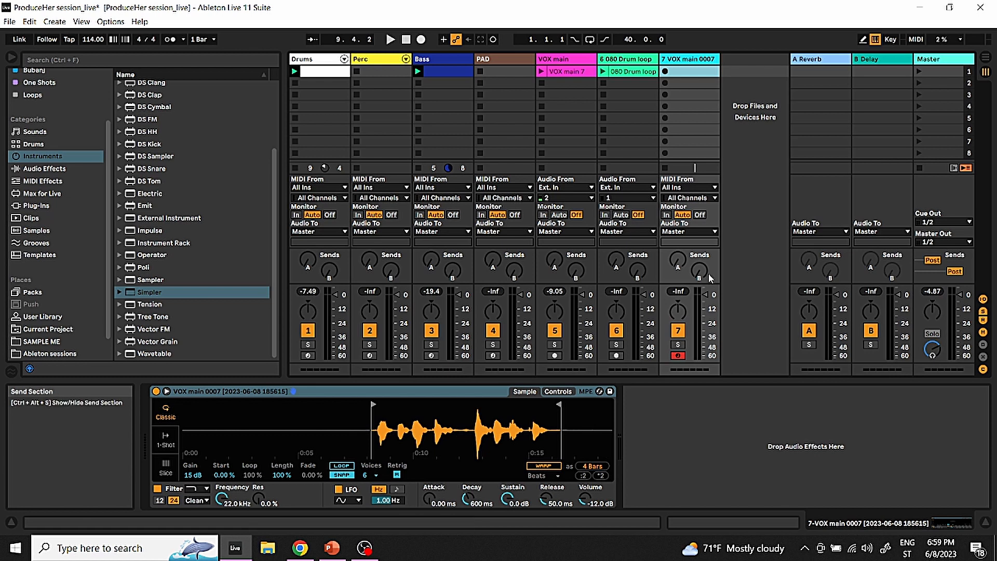
# Switch Simpler to Slice mode and slice the vocal sample by Beat at a 1/16 division
pyautogui.click(163, 471)
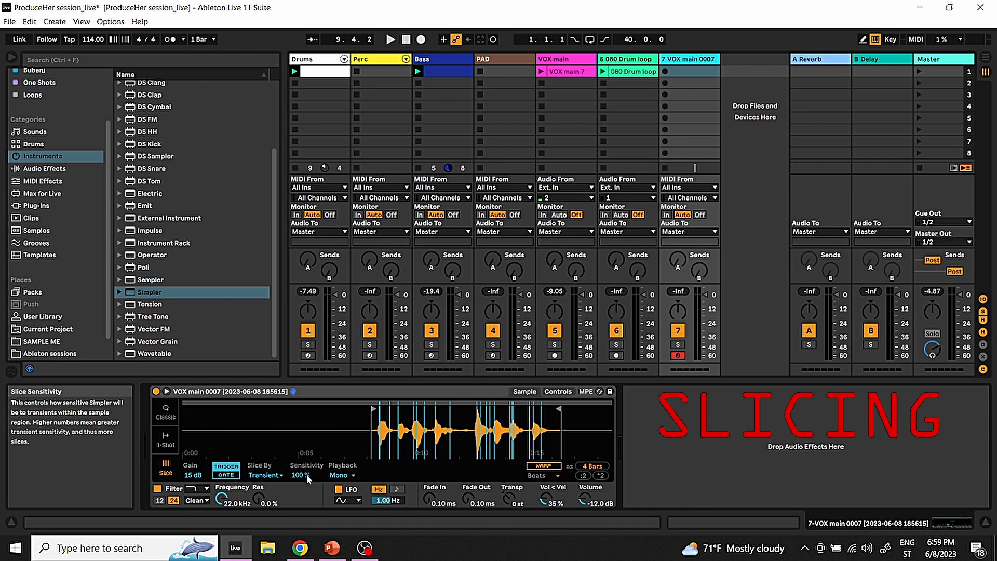
pyautogui.click(276, 475)
pyautogui.click(270, 495)
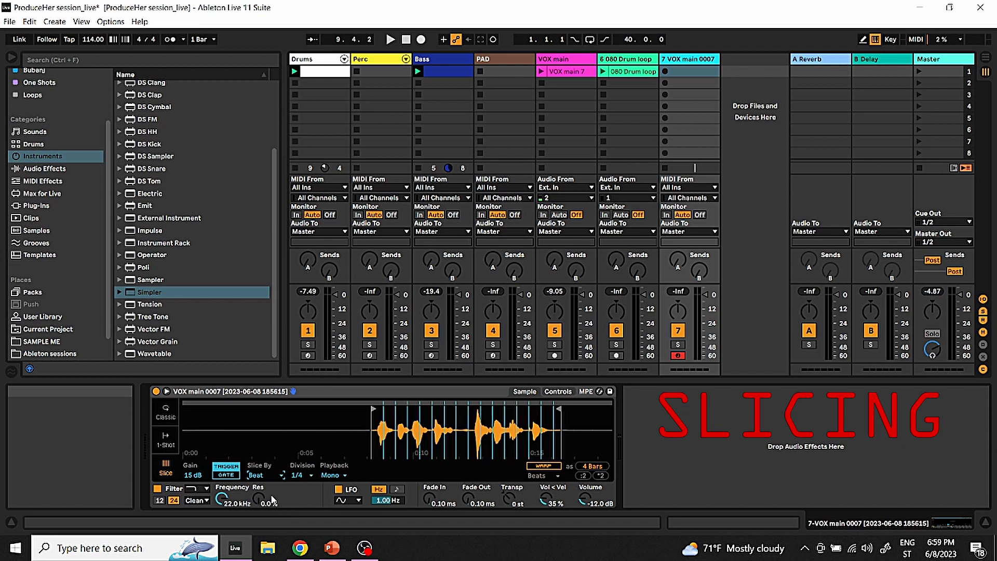
pyautogui.click(300, 477)
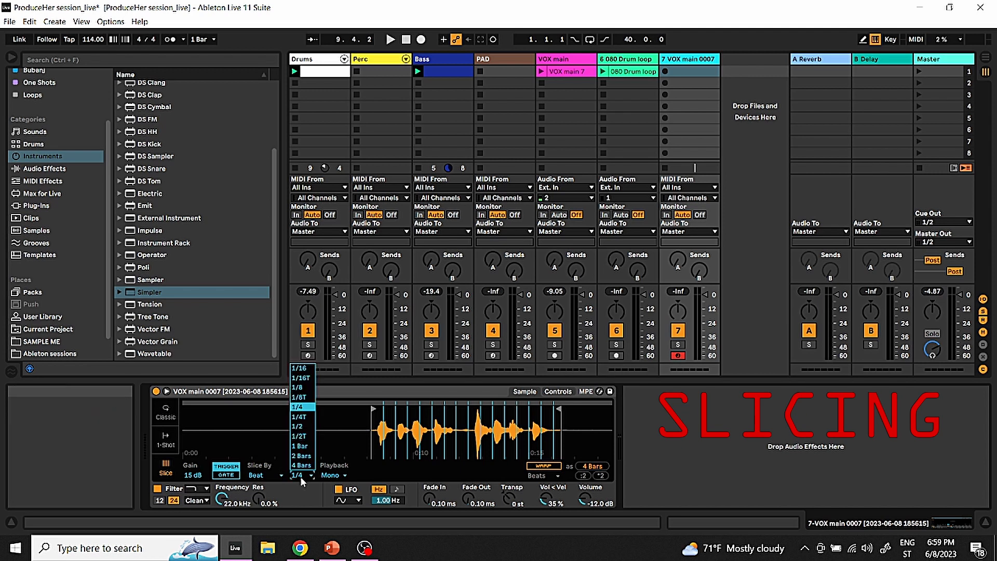
pyautogui.click(305, 370)
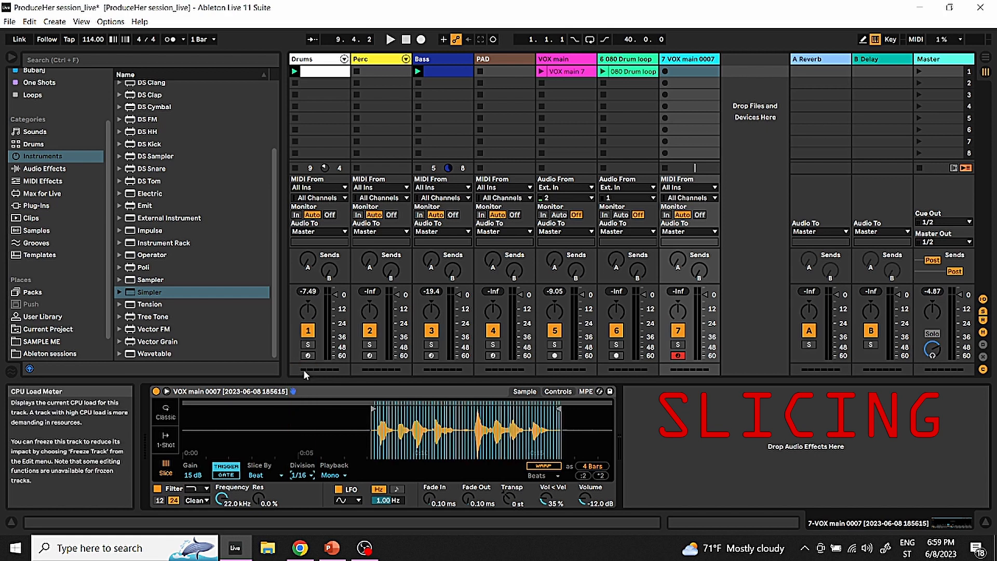
# Audition the sliced vocal by playing short note patterns on the computer MIDI keyboard
pyautogui.press('s')
pyautogui.press('s')
pyautogui.press('s')
pyautogui.press('z')
pyautogui.press('s')
pyautogui.press('f')
pyautogui.press('f')
pyautogui.press('s')
pyautogui.press('d')
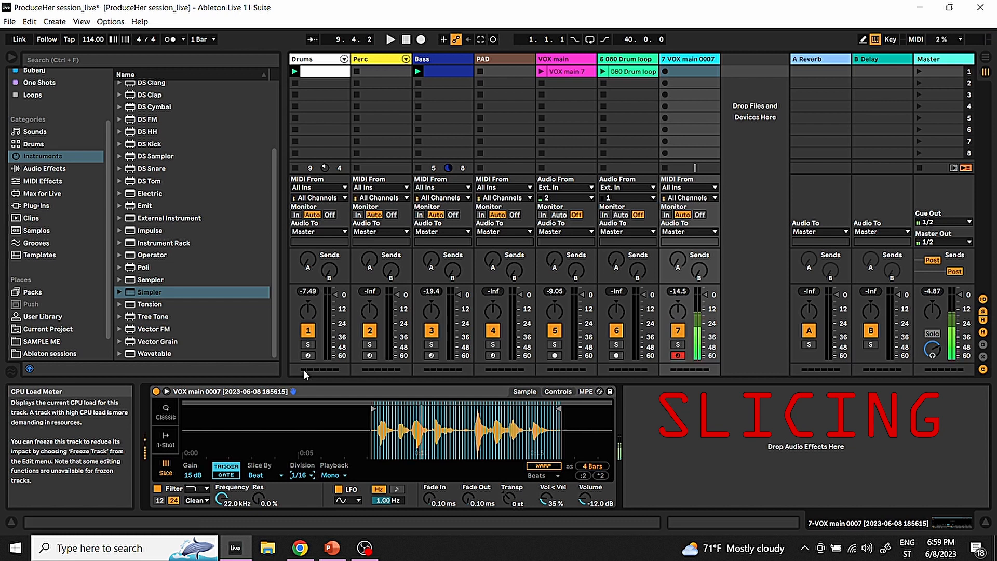
pyautogui.press('f')
pyautogui.press('s')
pyautogui.press('d')
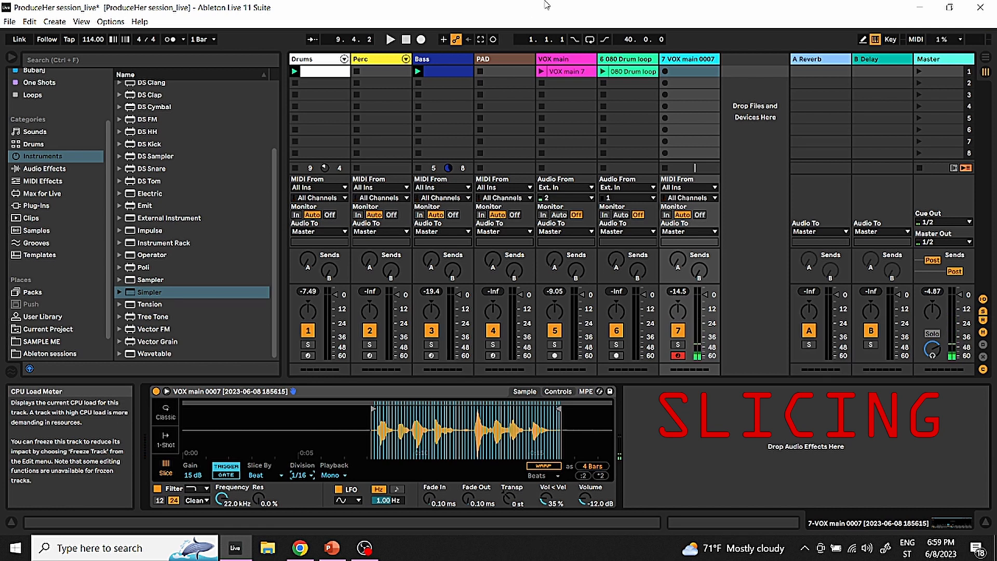
# Record a vocal slice pattern into the 7 VOX main 0007 track's first clip slot and open the clip in an enlarged note editor
pyautogui.click(664, 73)
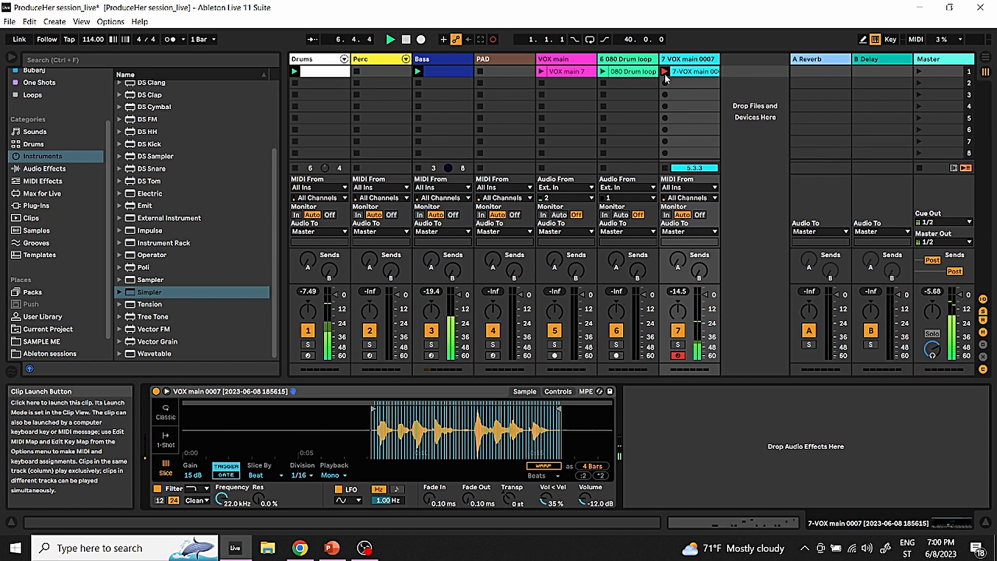
pyautogui.click(665, 73)
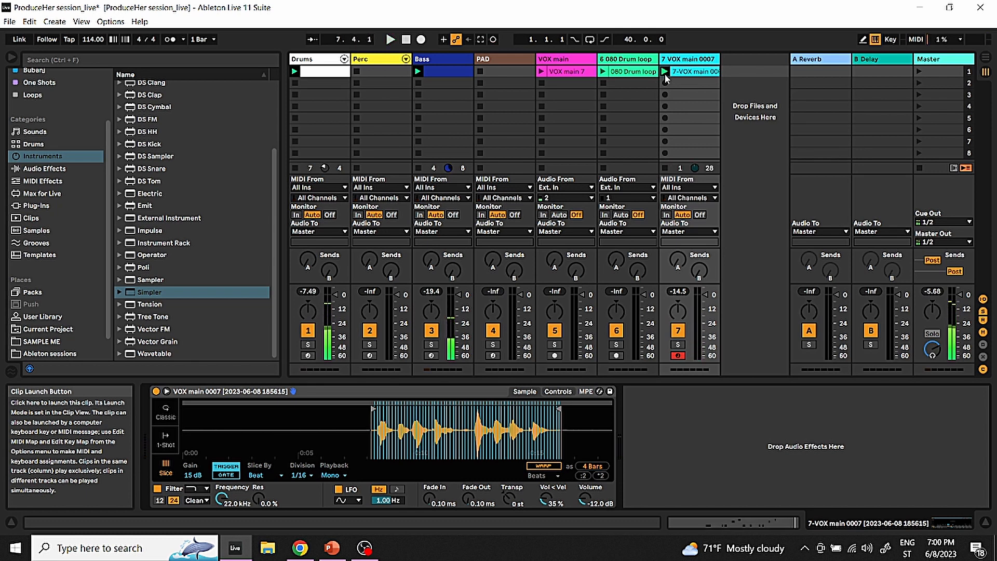
pyautogui.doubleClick(693, 73)
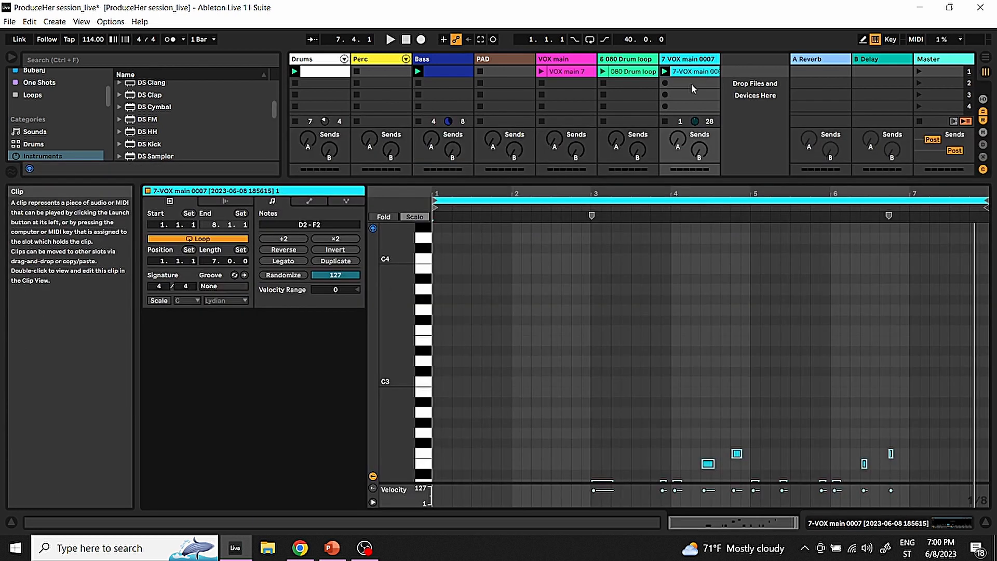
pyautogui.moveTo(721, 180); pyautogui.dragTo(721, 67)
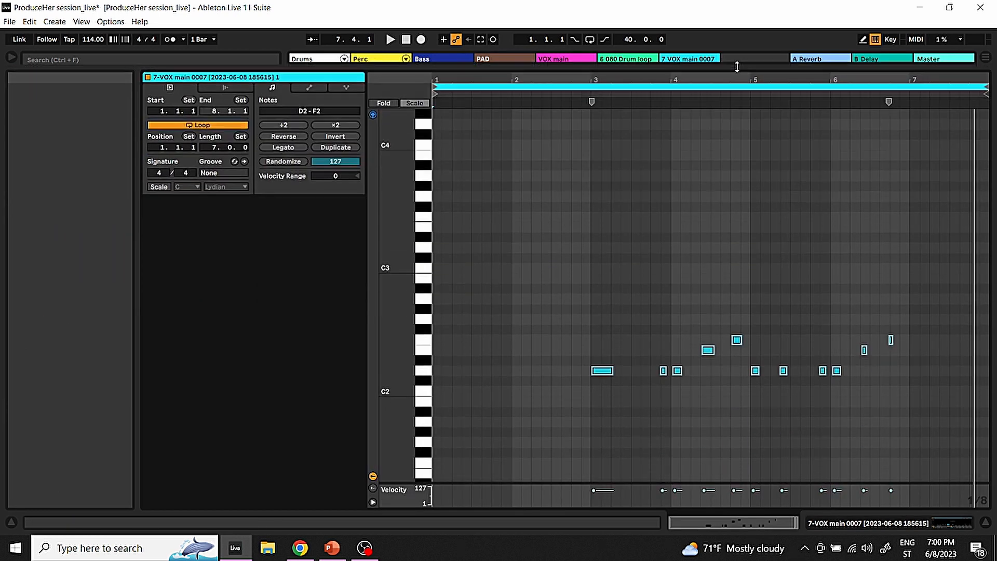
# Set the recorded clip's loop to run from 3.1.1 to 7.1.1 and play it back
pyautogui.rightClick(675, 194)
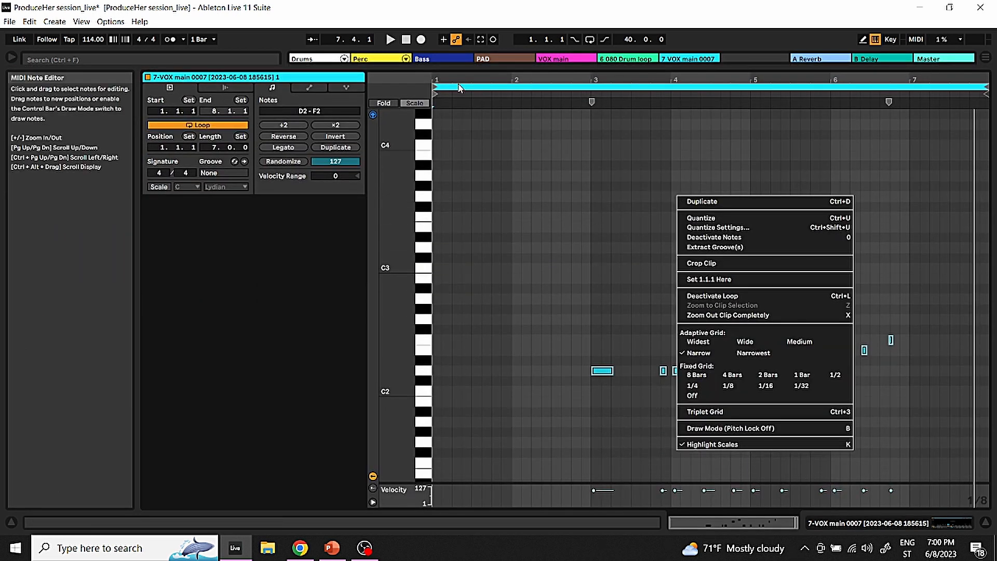
pyautogui.click(434, 90)
pyautogui.moveTo(434, 90); pyautogui.dragTo(591, 90)
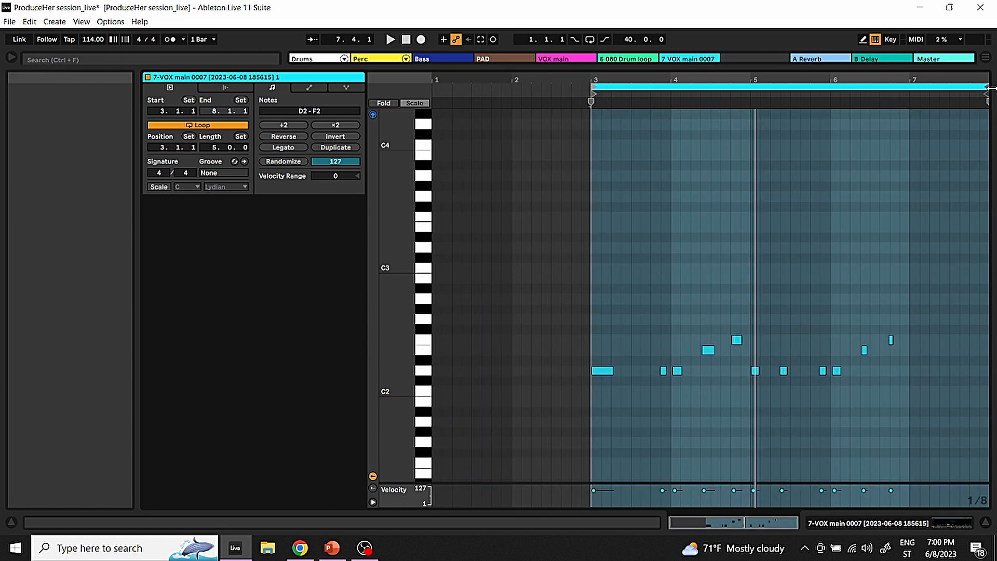
pyautogui.moveTo(989, 89); pyautogui.dragTo(907, 90)
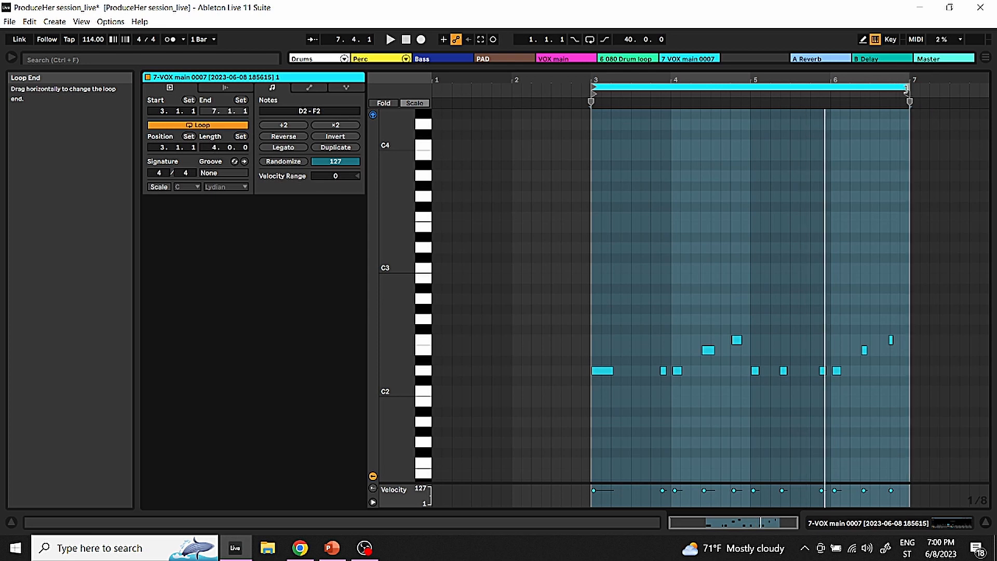
pyautogui.press('space')
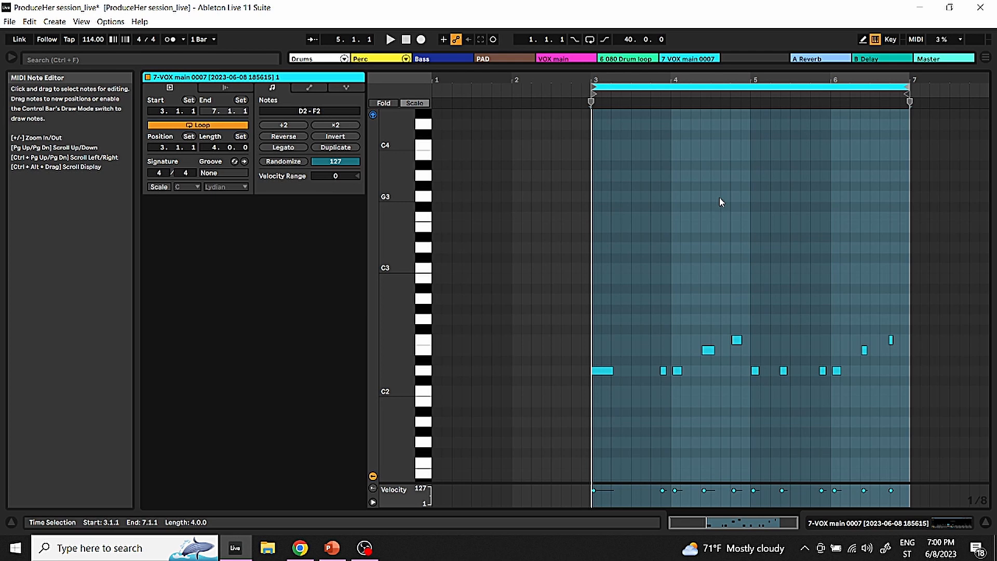
# Quantize all notes in the looped vocal slice clip and listen to the result
pyautogui.moveTo(665, 68); pyautogui.dragTo(705, 61)
pyautogui.moveTo(904, 405); pyautogui.dragTo(577, 232)
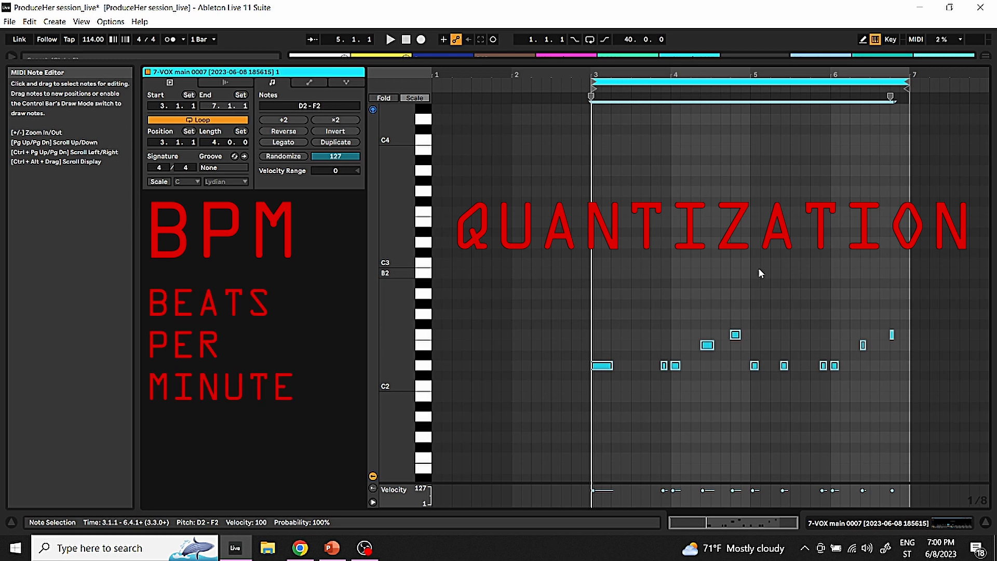
pyautogui.hotkey('ctrl', 'u')
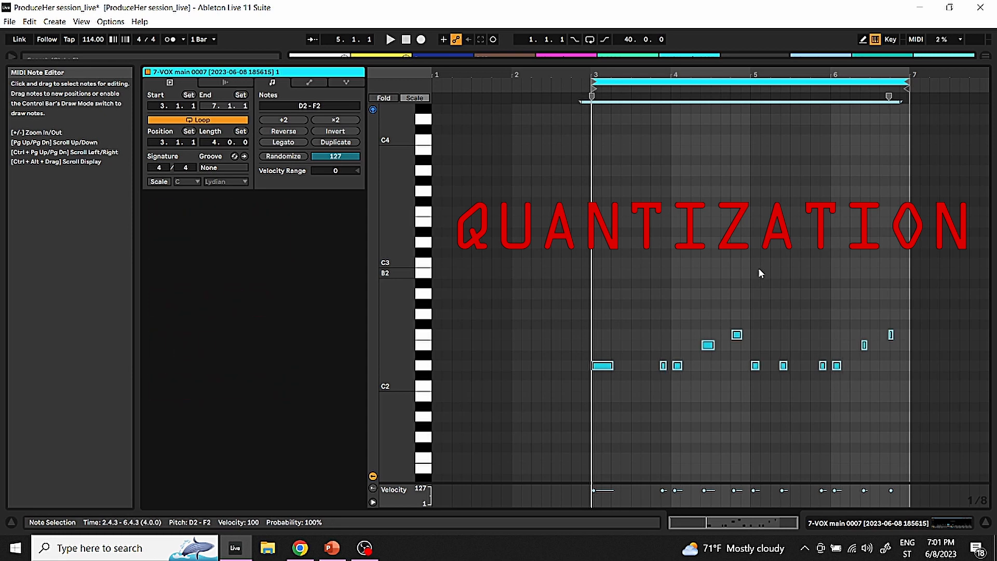
pyautogui.hotkey('ctrl', 'u')
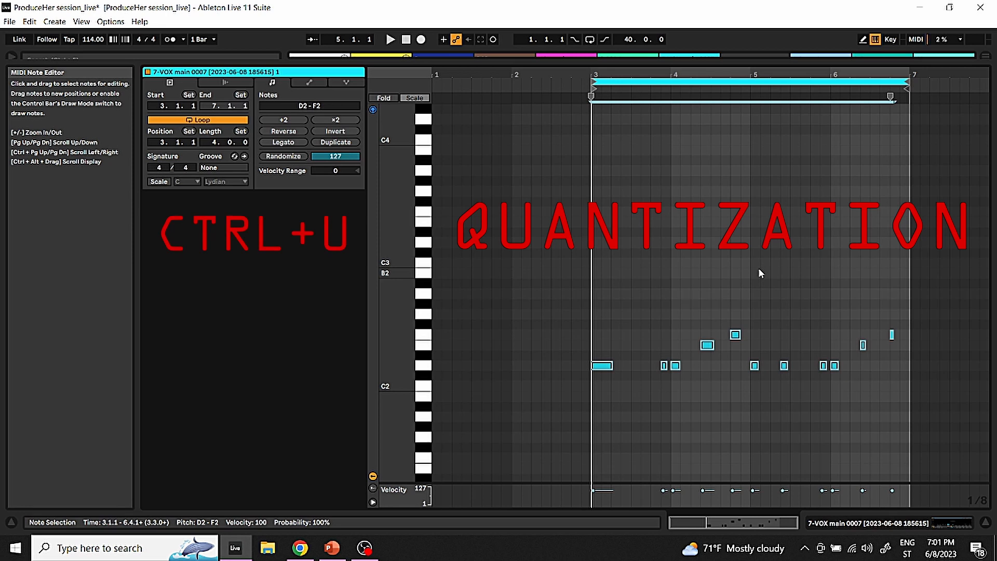
pyautogui.press('space')
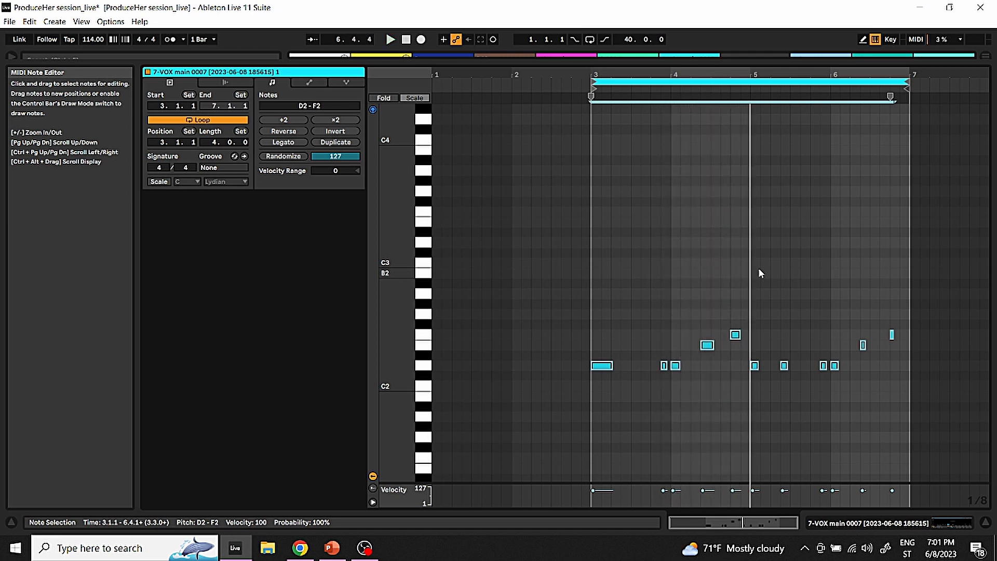
# Audition slices on the piano roll, add A1 notes at 3.2.1, 3.3.1 and 3.4.1, and play the clip
pyautogui.moveTo(738, 63); pyautogui.dragTo(741, 395)
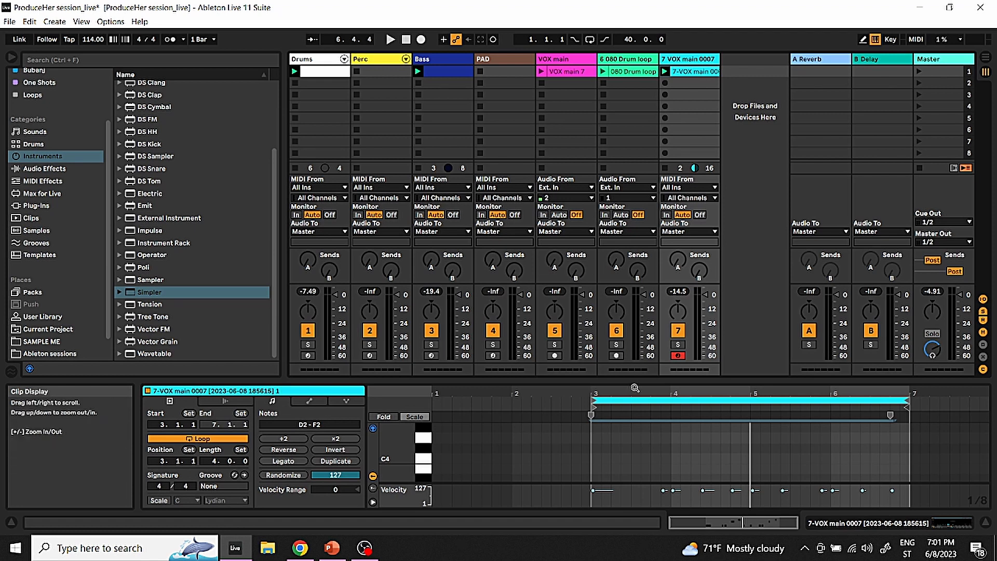
pyautogui.moveTo(635, 381); pyautogui.dragTo(635, 58)
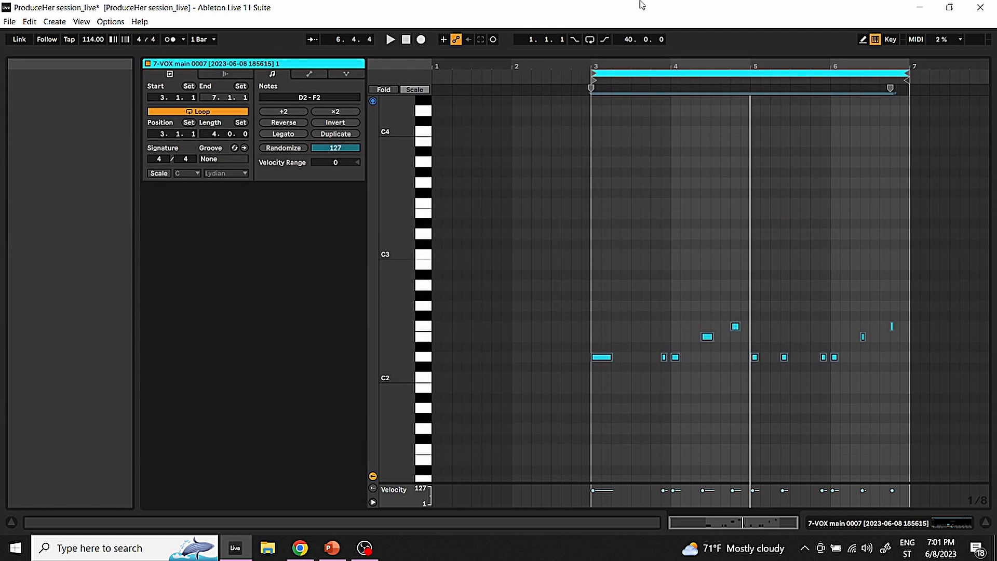
pyautogui.moveTo(404, 230)
pyautogui.mouseDown()
pyautogui.moveTo(411, 260)
pyautogui.moveTo(404, 230)
pyautogui.mouseUp()
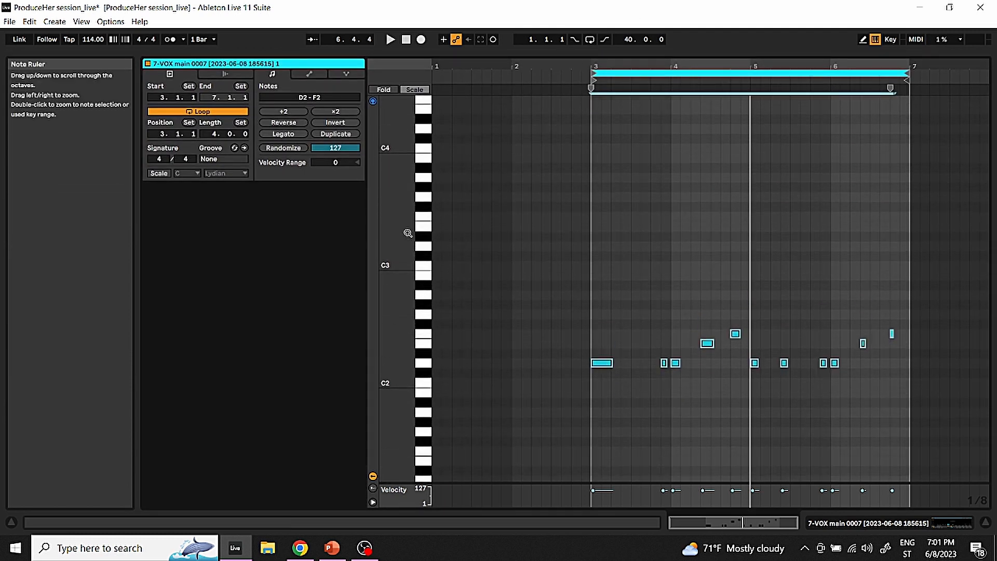
pyautogui.click(423, 267)
pyautogui.click(423, 249)
pyautogui.click(441, 384)
pyautogui.click(430, 387)
pyautogui.click(426, 412)
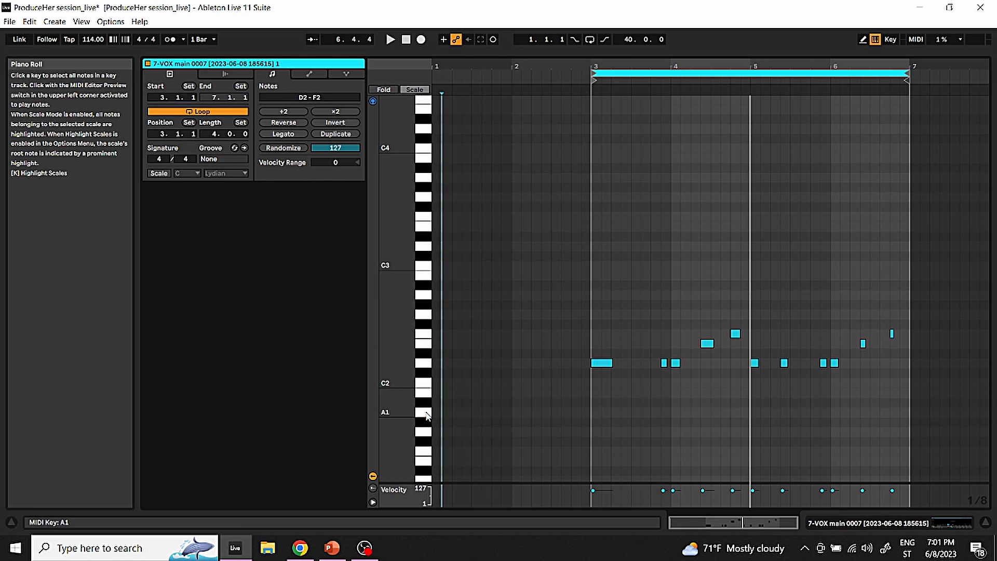
pyautogui.doubleClick(636, 412)
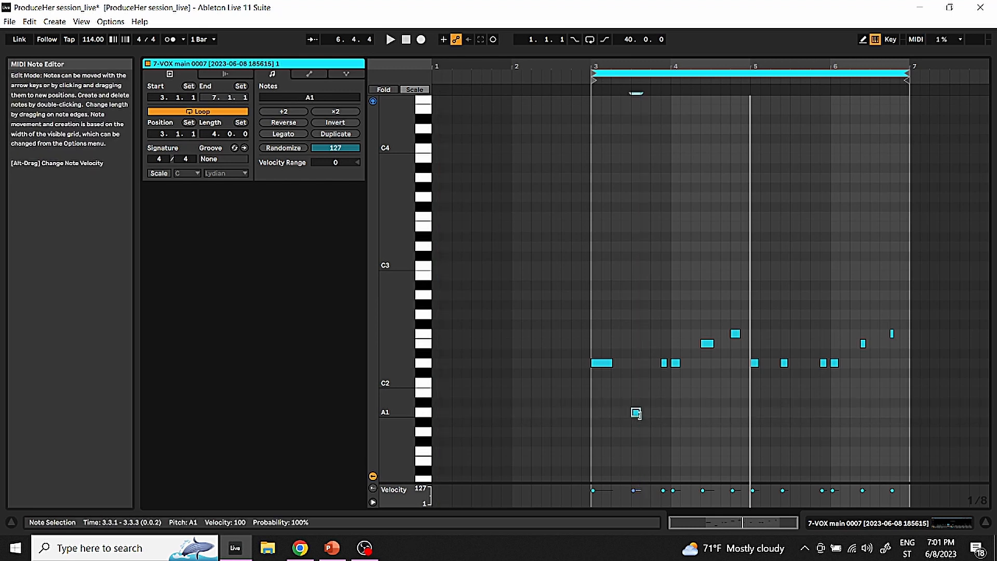
pyautogui.doubleClick(612, 413)
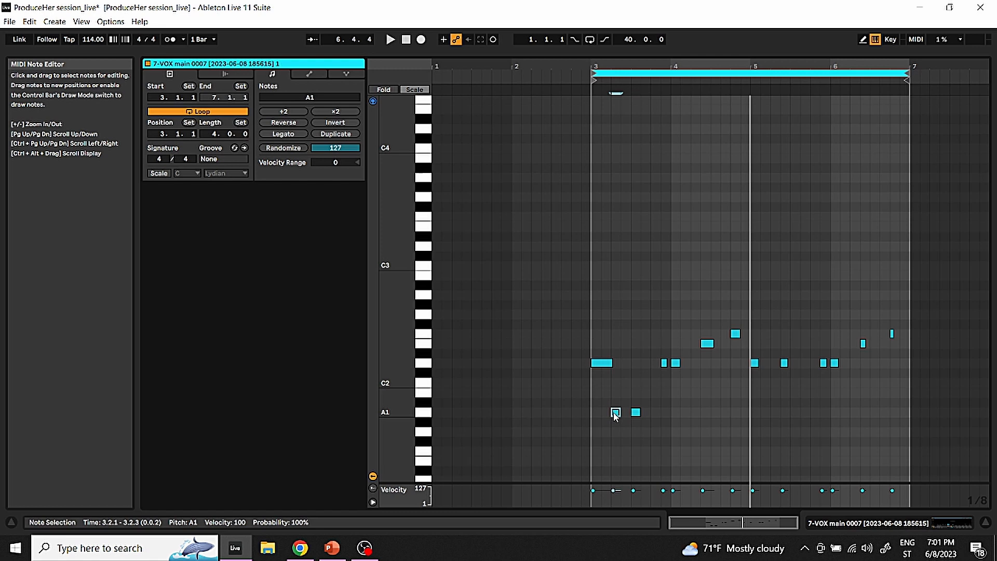
pyautogui.doubleClick(654, 412)
pyautogui.press('space')
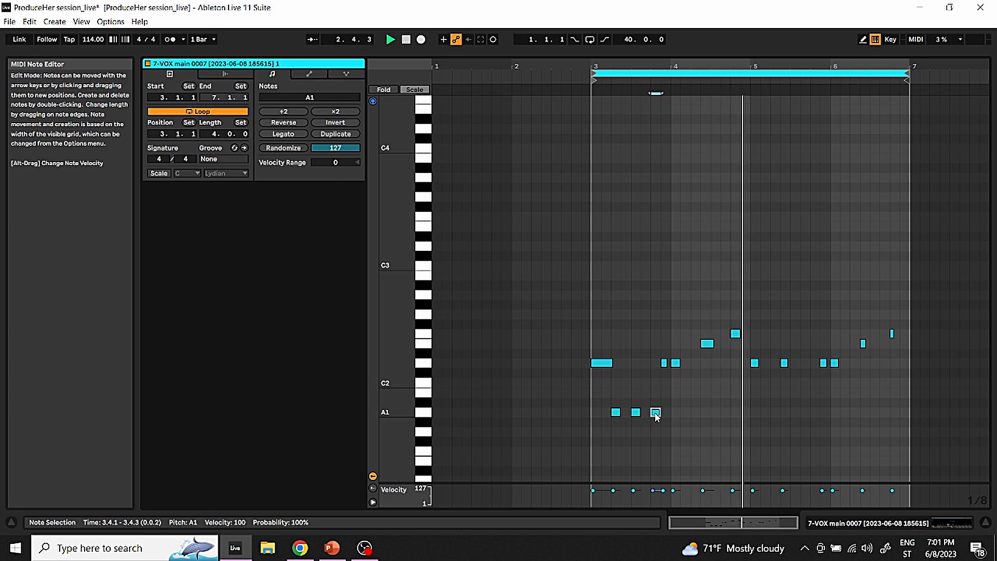
# Copy the three A1 notes to 5.1.3 and move the second and third bar 3 notes to 3.2.3 and 3.3.1
pyautogui.click(695, 414)
pyautogui.moveTo(664, 416); pyautogui.dragTo(763, 413)
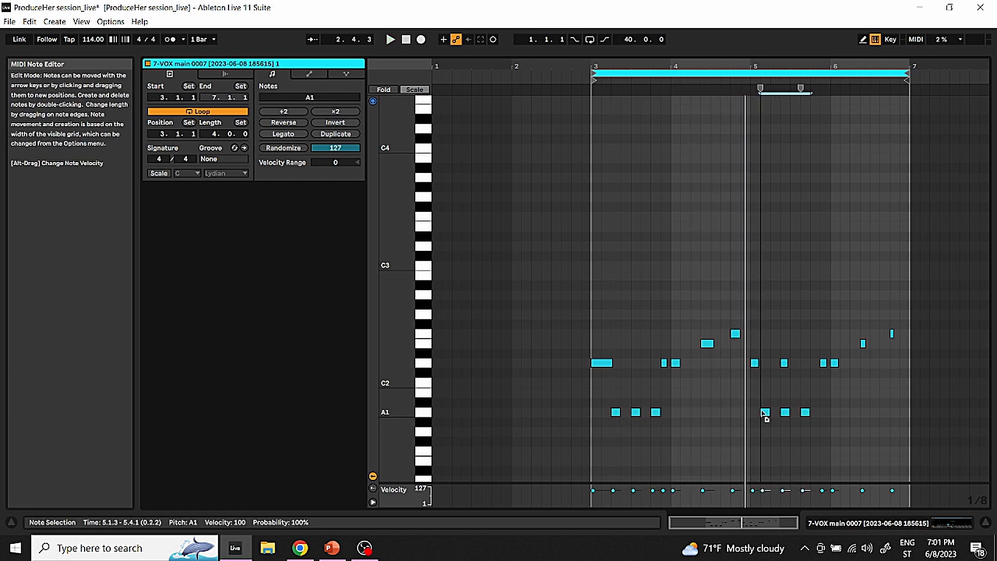
pyautogui.doubleClick(626, 412)
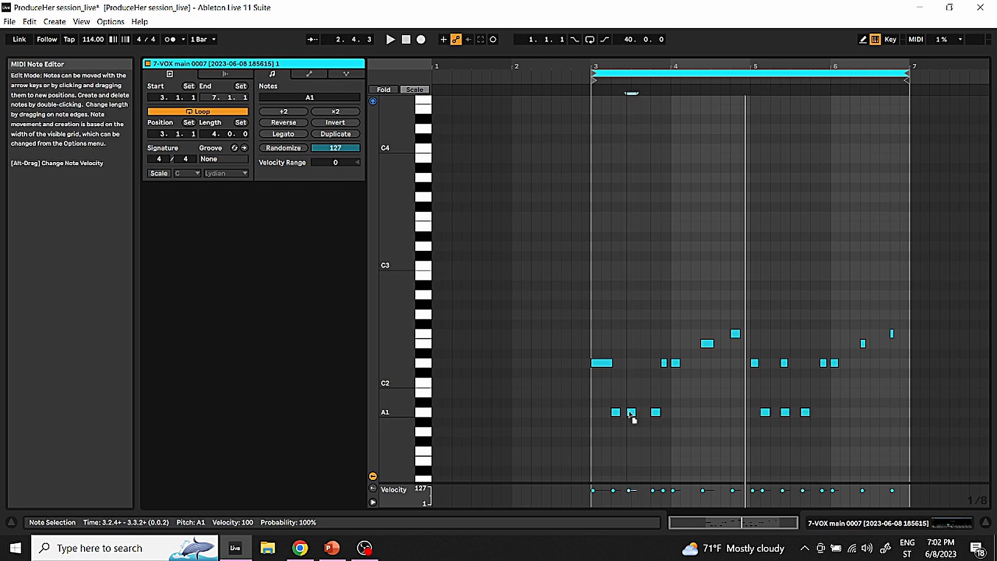
pyautogui.moveTo(656, 412); pyautogui.dragTo(636, 413)
pyautogui.press('space')
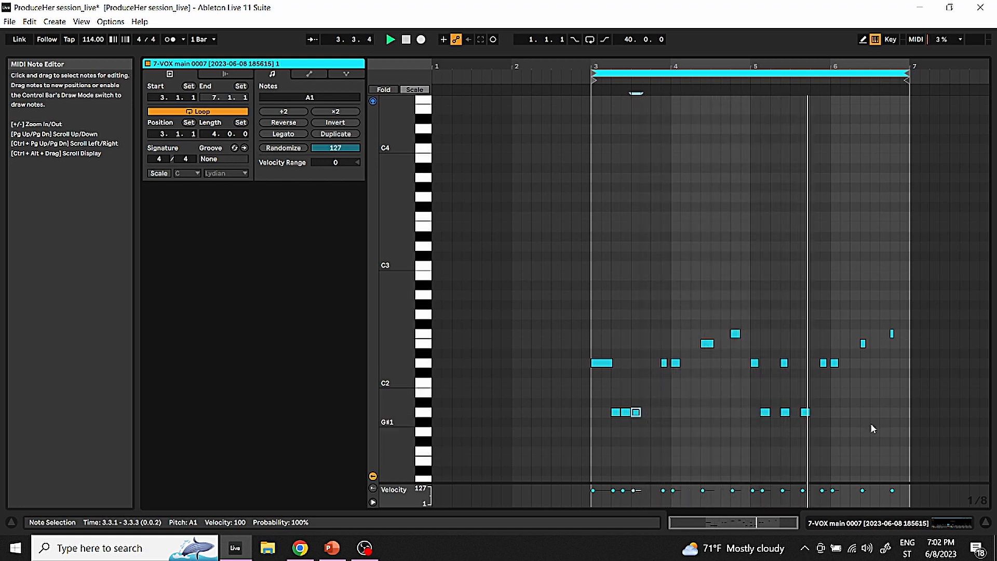
# Audition other slices on the piano roll, add D#2 notes at 4.2.1 and 6.2.1, and play the clip
pyautogui.moveTo(813, 405); pyautogui.dragTo(777, 422)
pyautogui.click(422, 439)
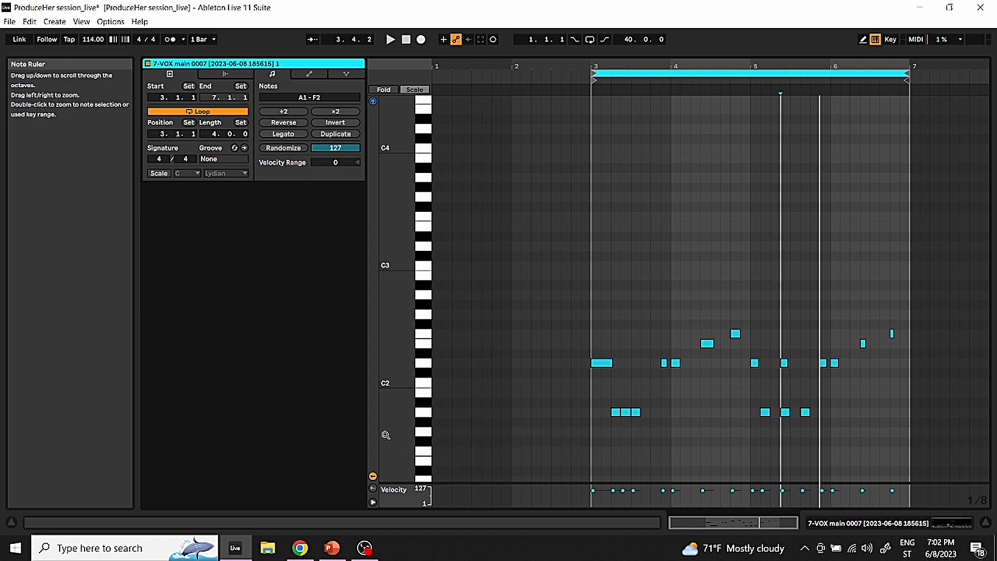
pyautogui.scroll(-5, 416, 333)
pyautogui.click(419, 302)
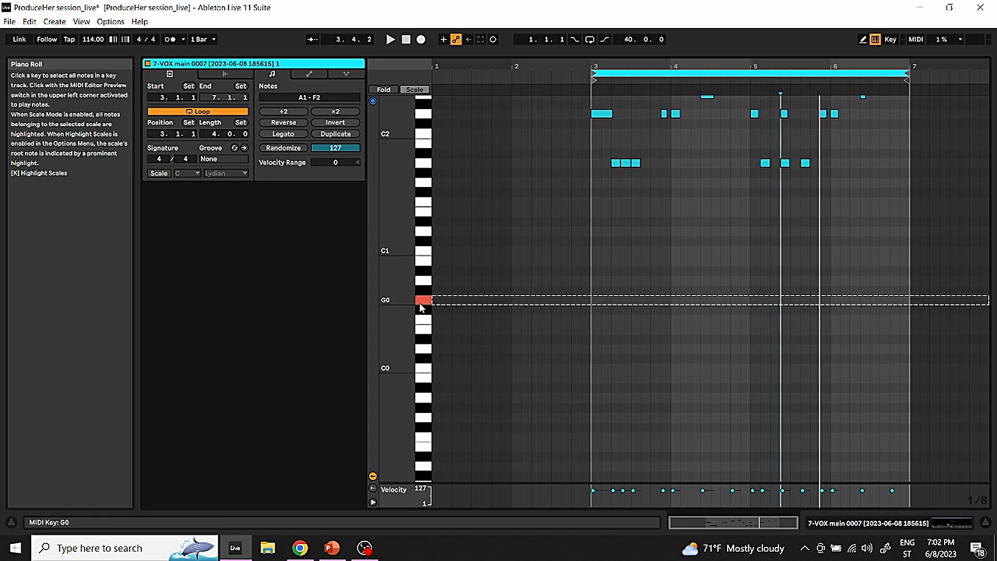
pyautogui.click(420, 283)
pyautogui.moveTo(403, 244); pyautogui.dragTo(403, 390)
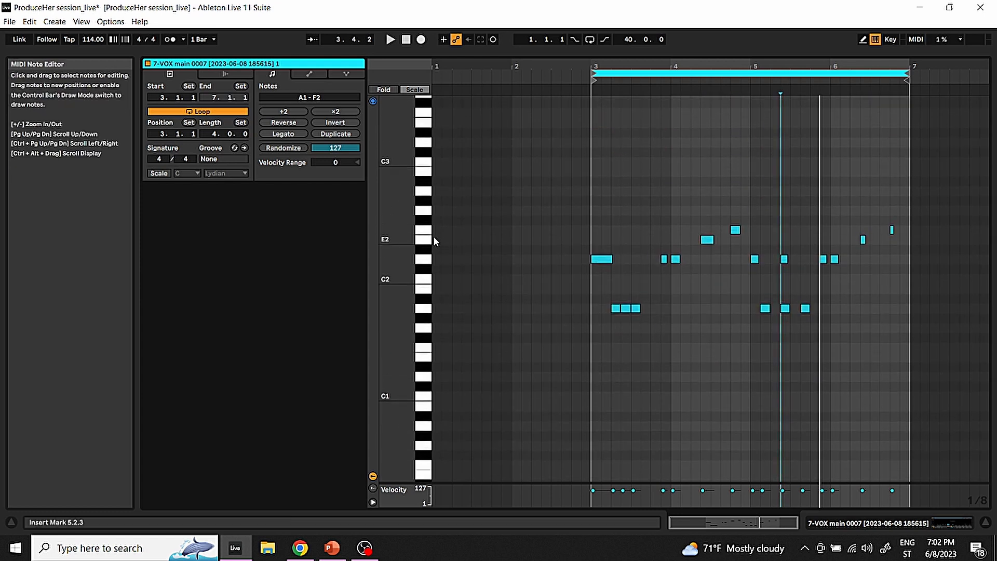
pyautogui.click(426, 242)
pyautogui.click(427, 250)
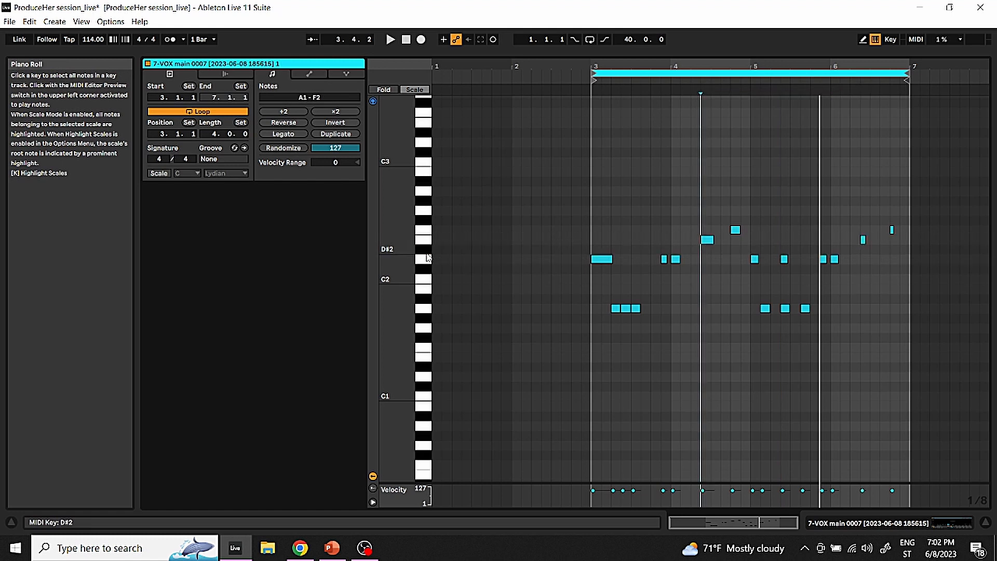
pyautogui.doubleClick(691, 252)
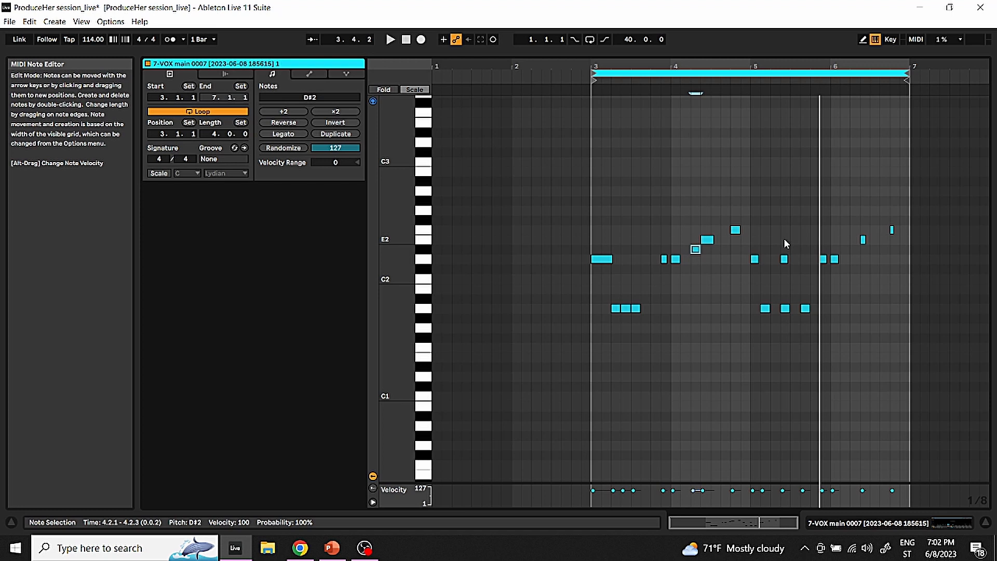
pyautogui.doubleClick(854, 250)
pyautogui.press('space')
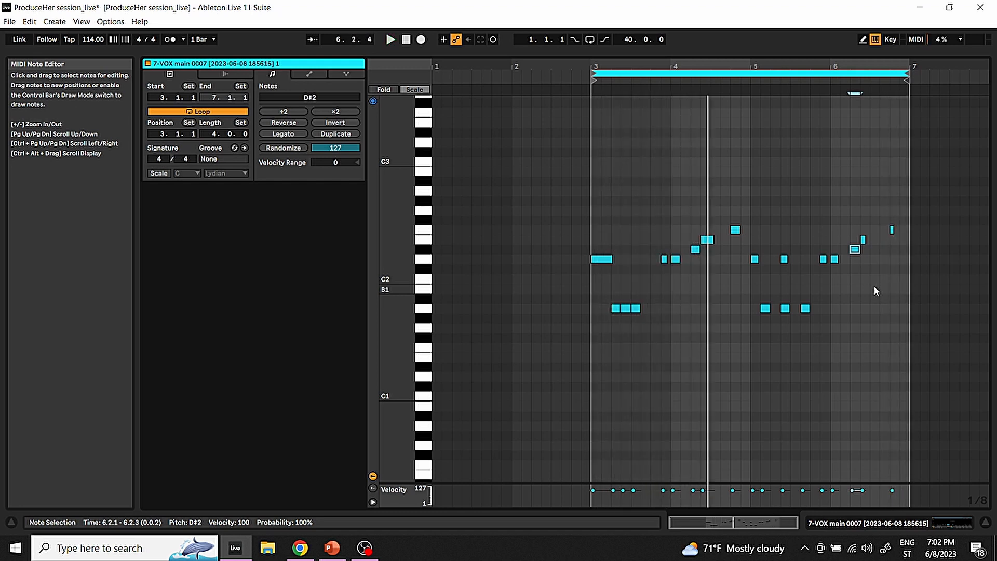
# Audition the C#2 slice on the piano roll
pyautogui.click(429, 271)
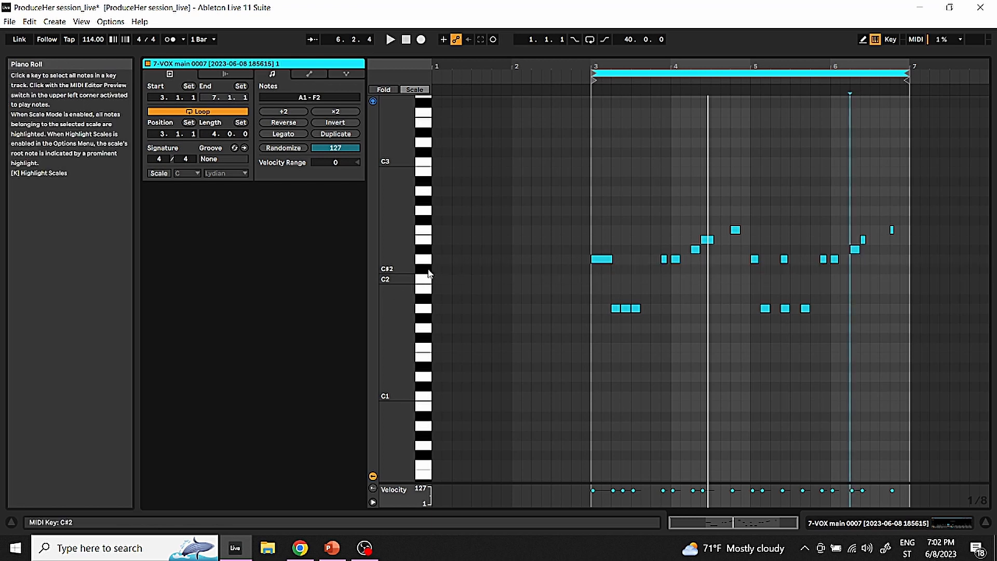